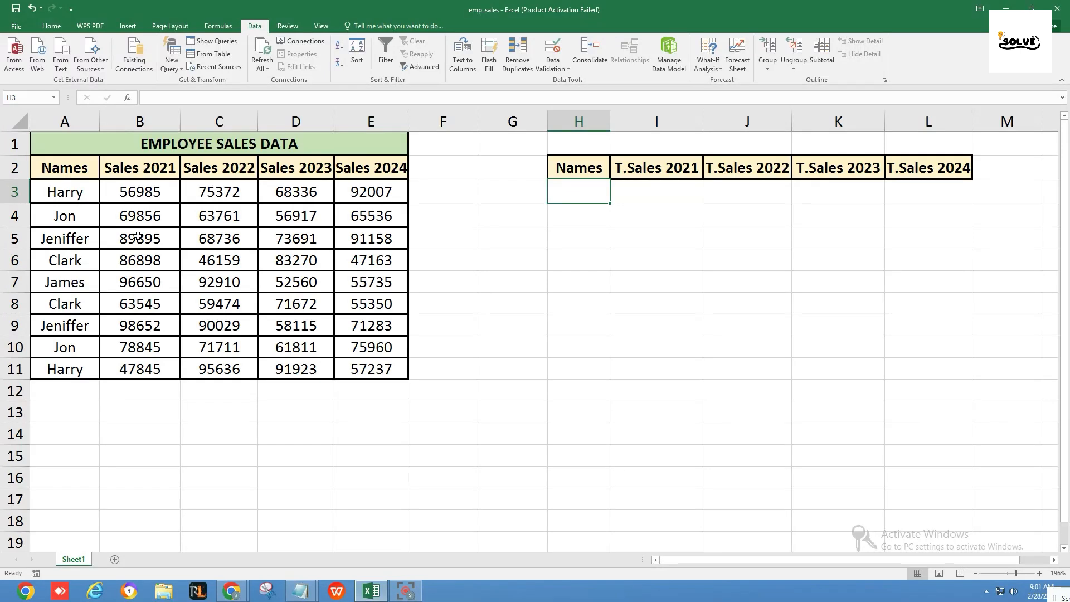
- Examine the names and yearly sales columns A to E and the summary table's T.Sales columns I to L
click(73, 119)
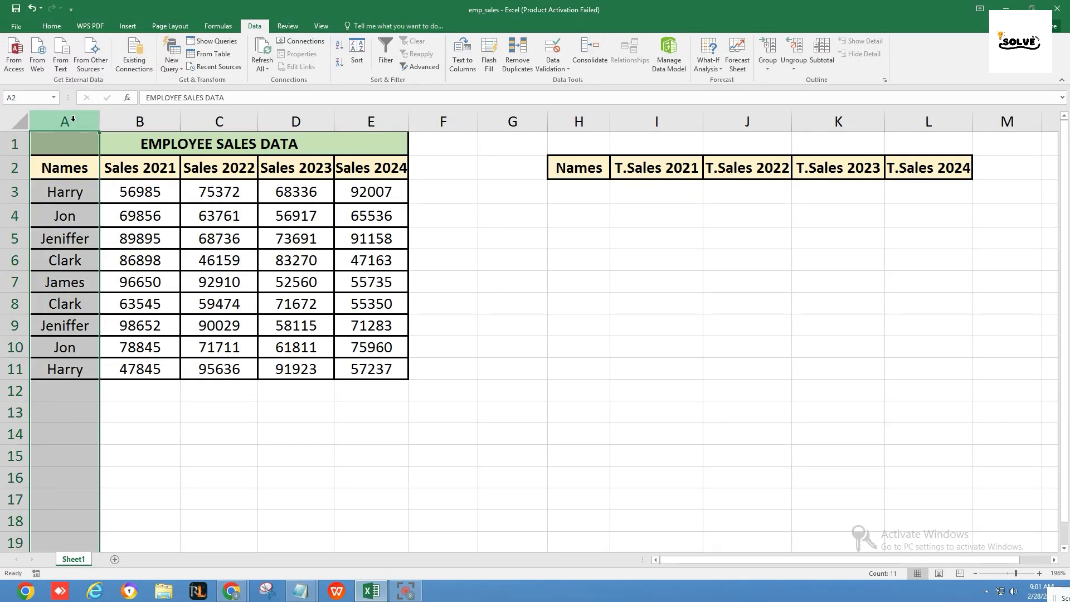
click(119, 122)
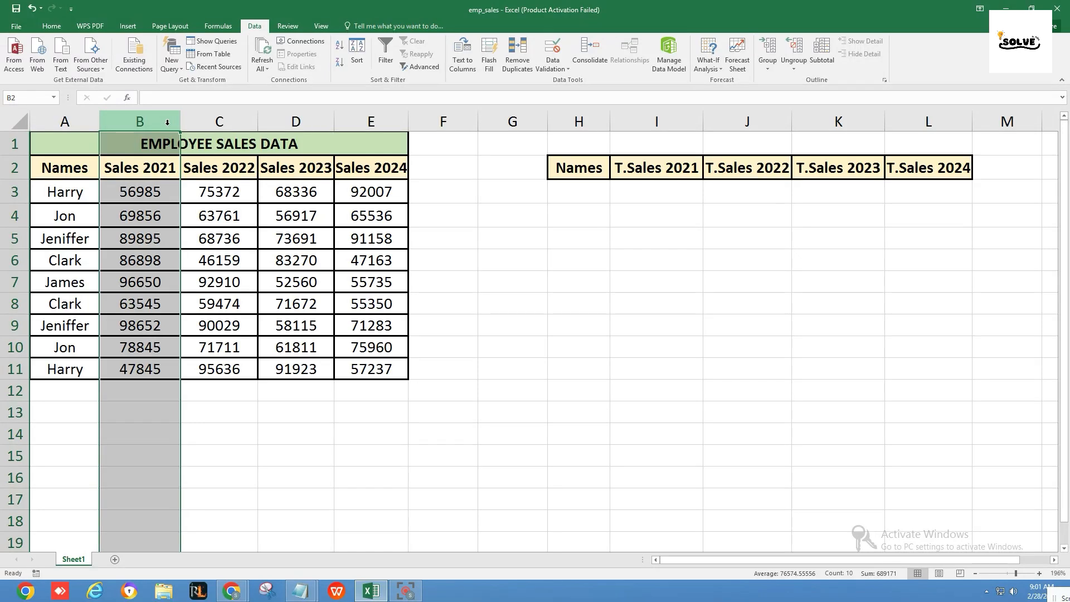
click(211, 120)
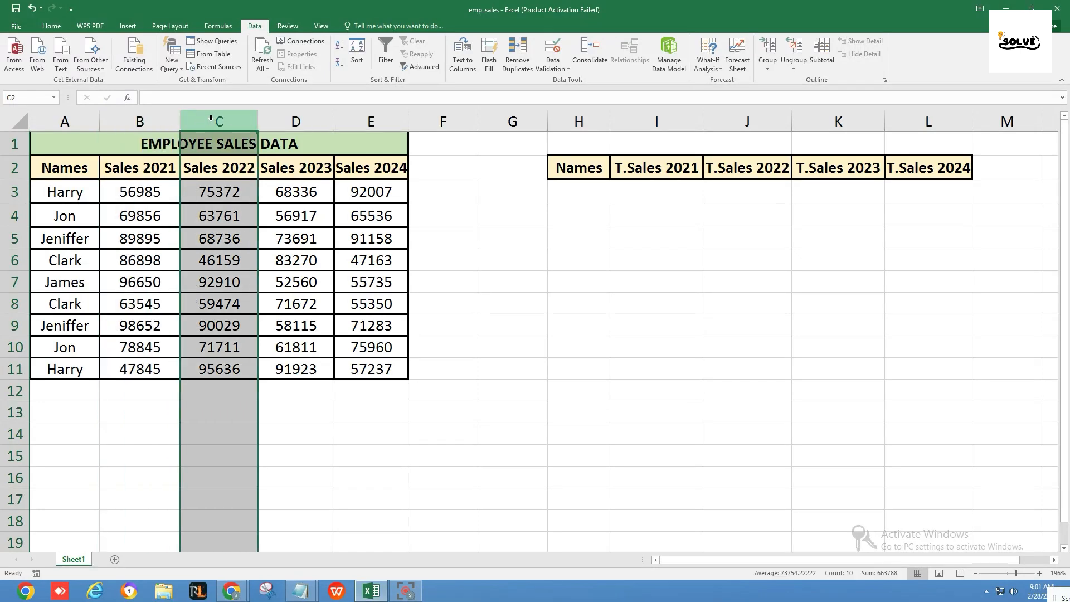
click(274, 120)
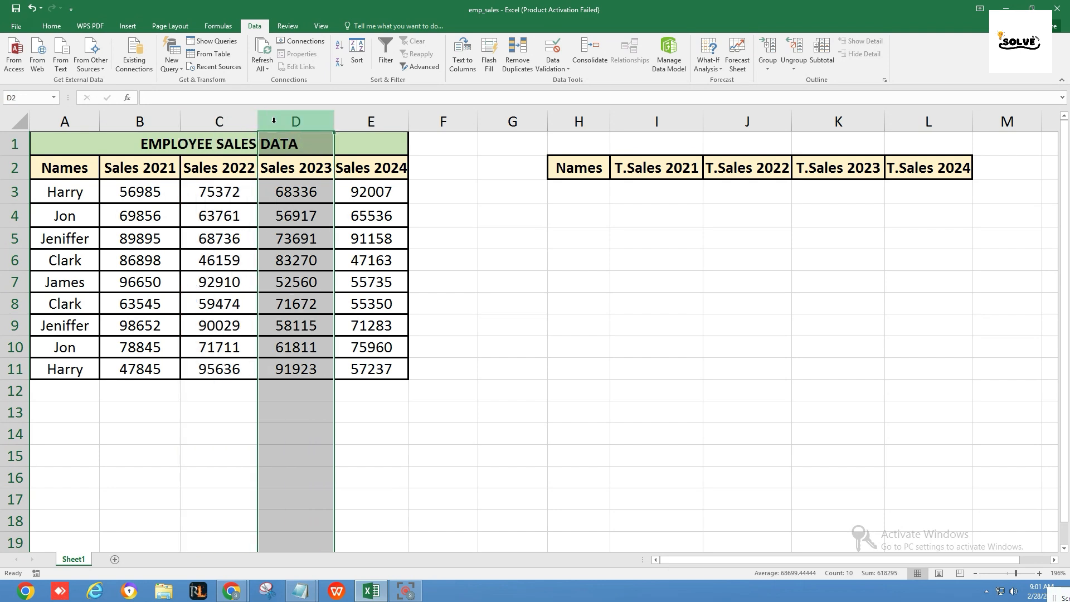
click(374, 121)
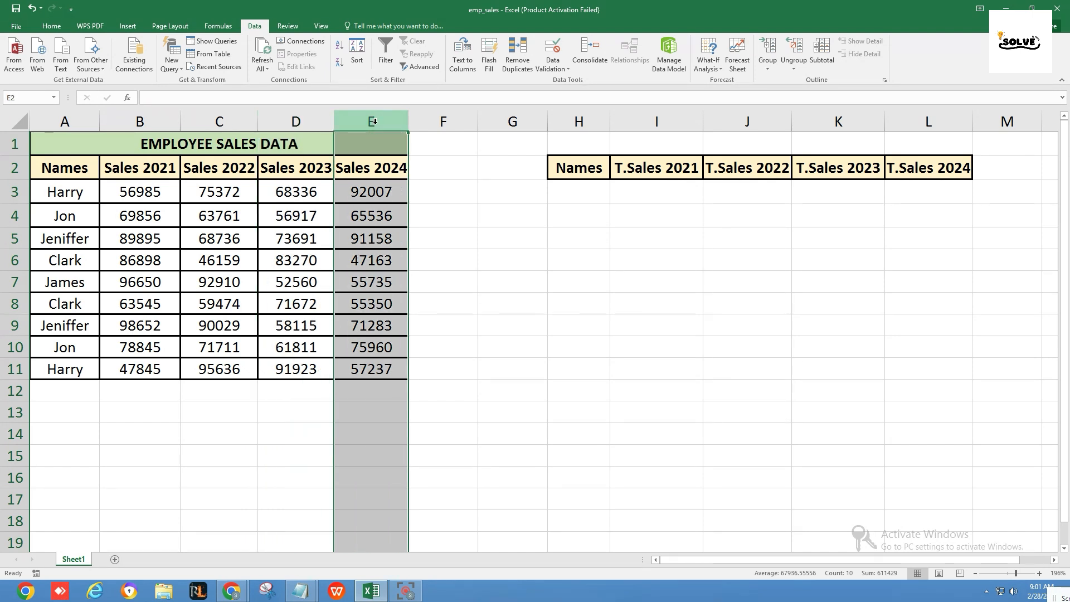
click(612, 146)
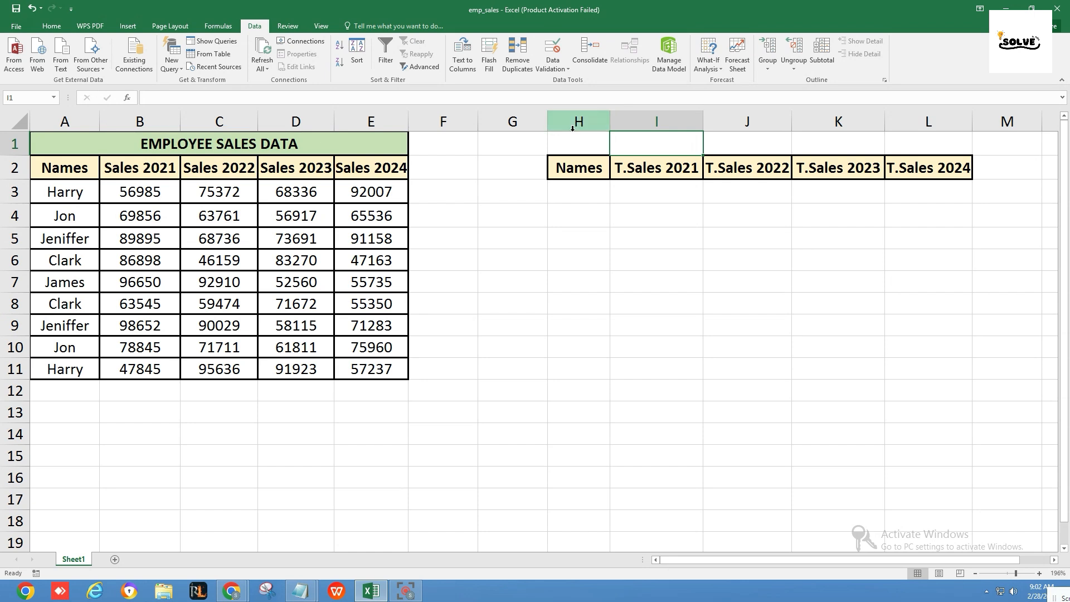
click(650, 116)
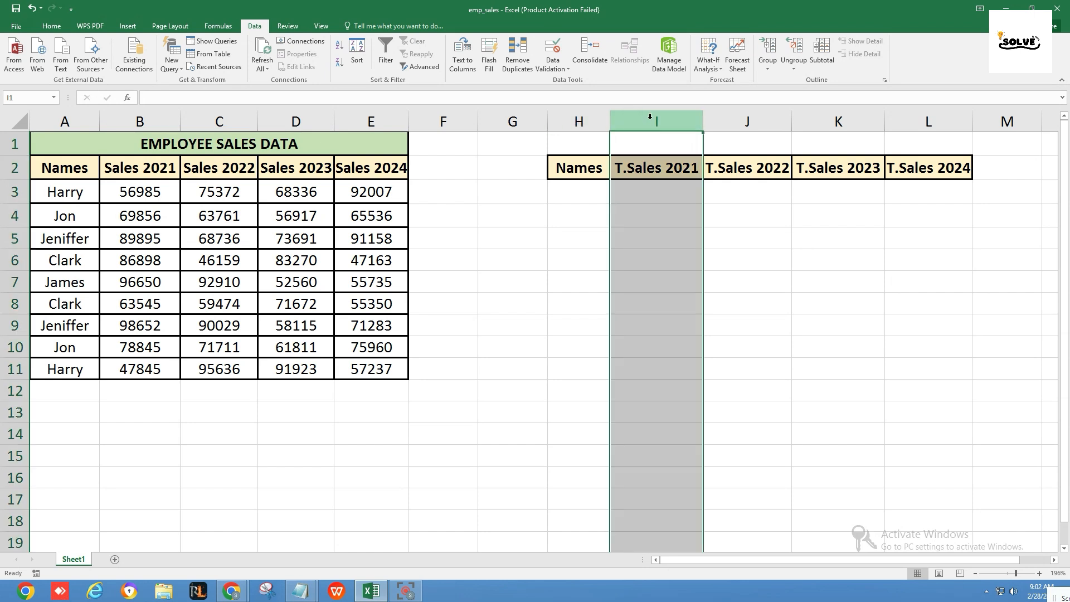
click(750, 121)
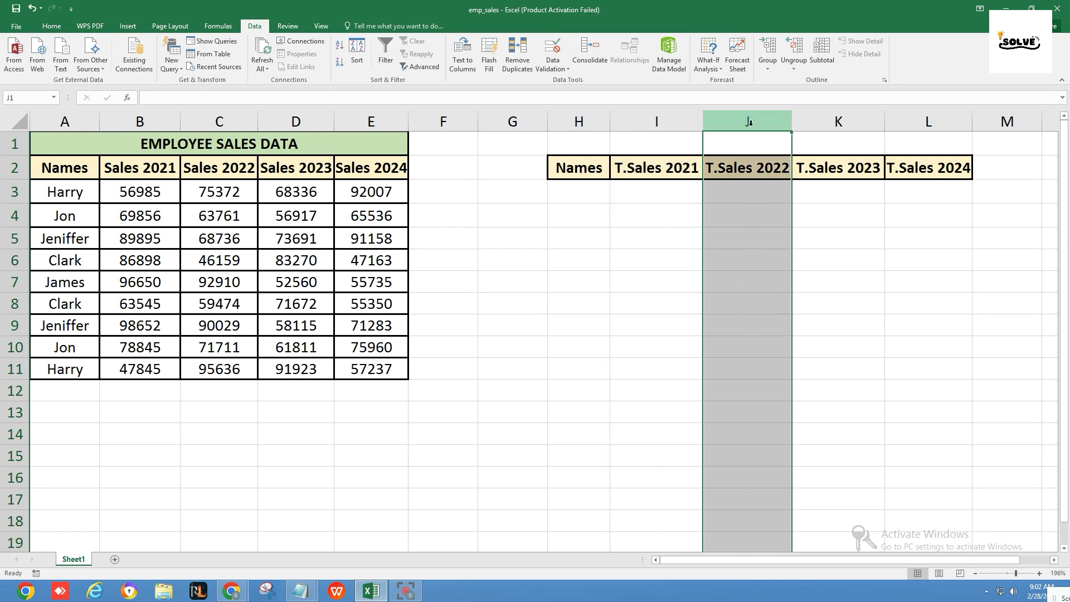
click(819, 121)
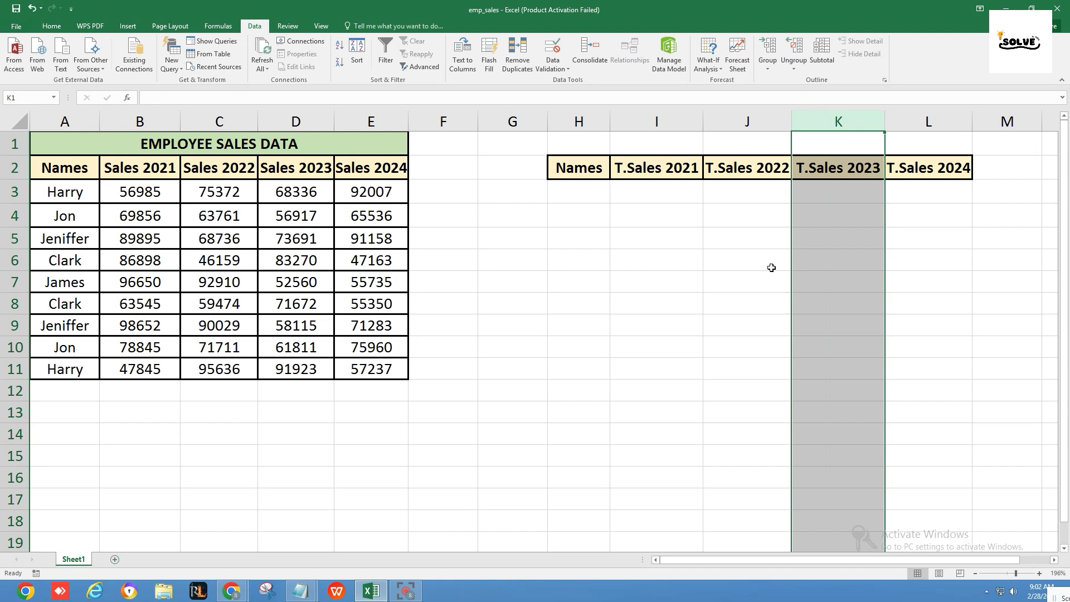
click(914, 121)
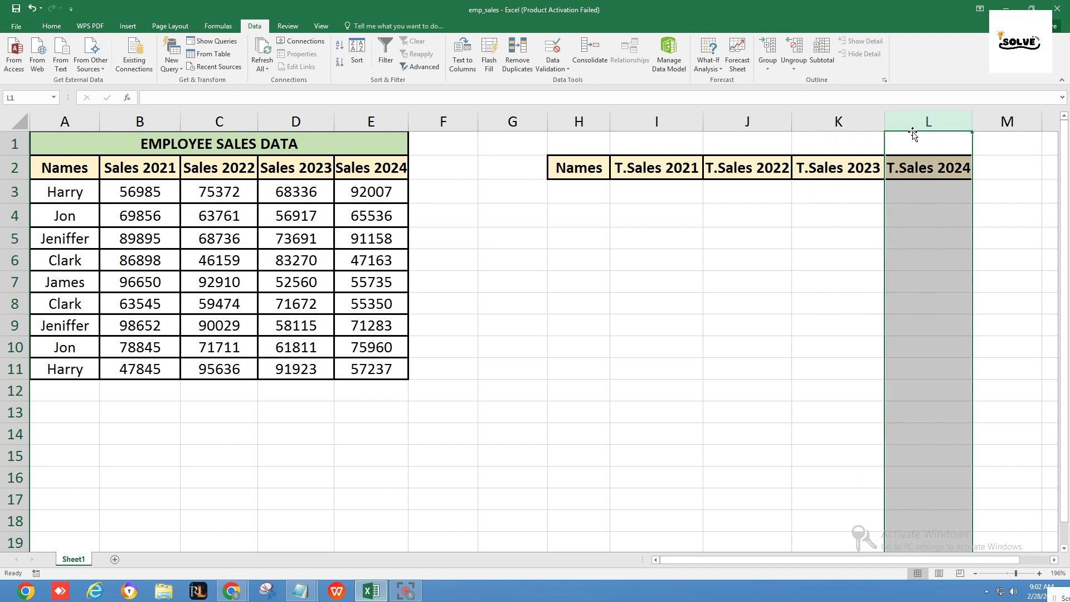
click(586, 320)
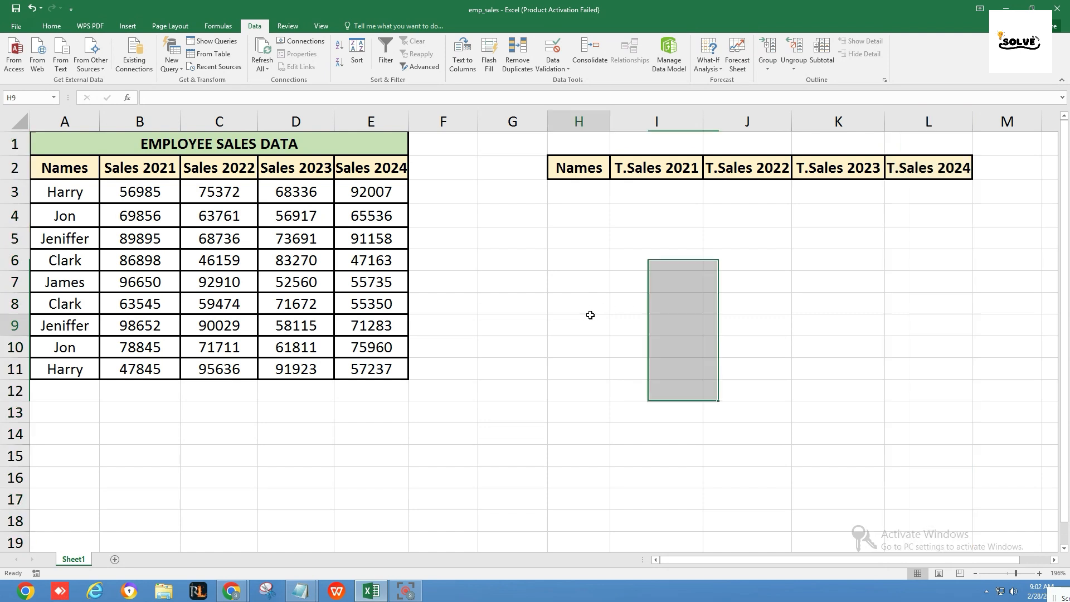
- Add a List data validation to H3 with source A3:A11, and choose the fourth employee name from its list
click(574, 198)
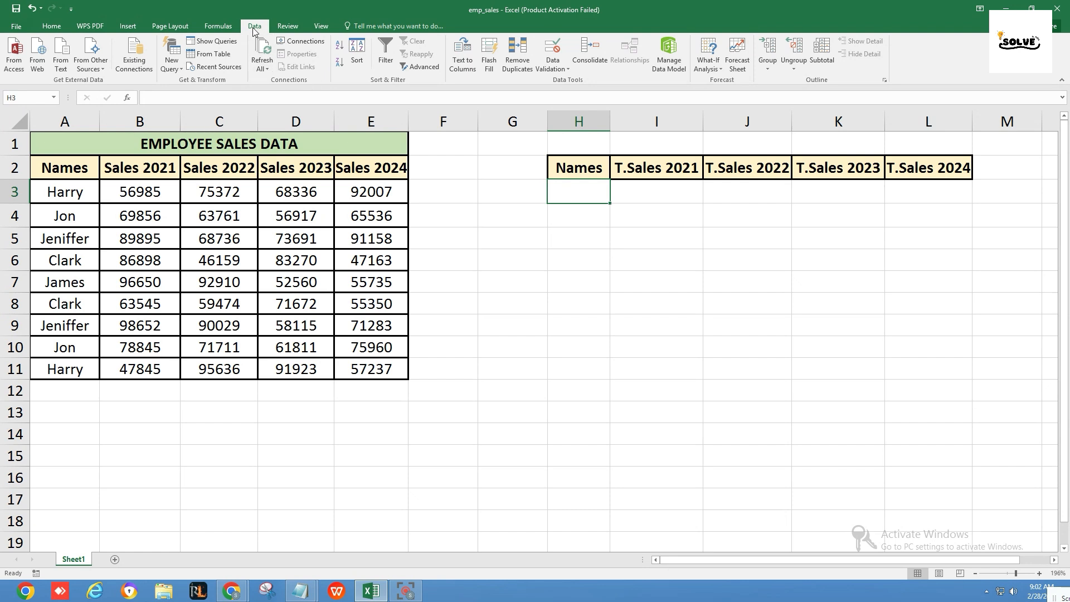
click(554, 66)
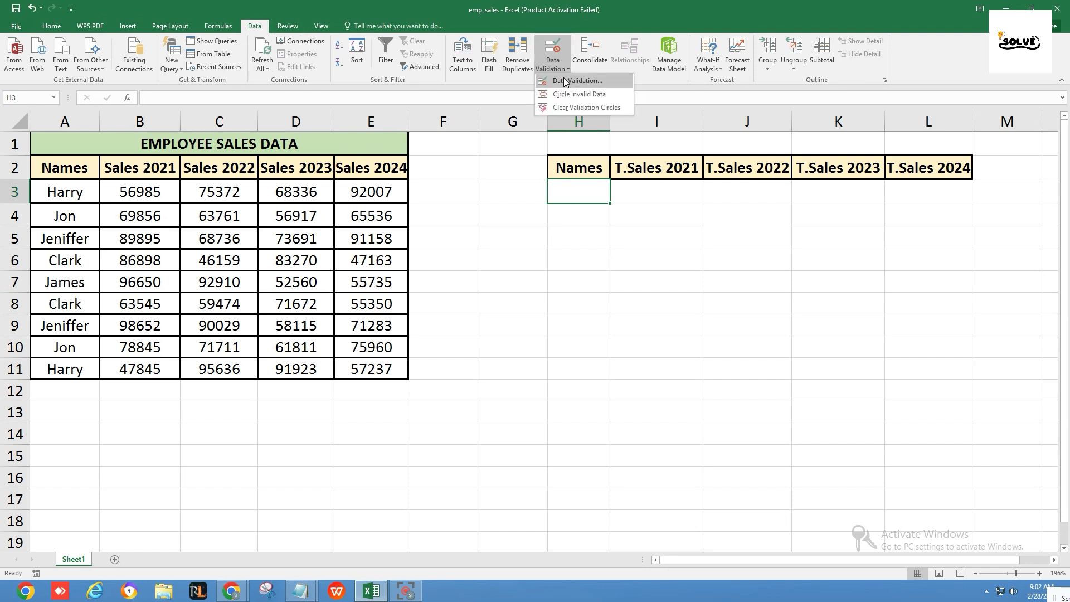
click(565, 82)
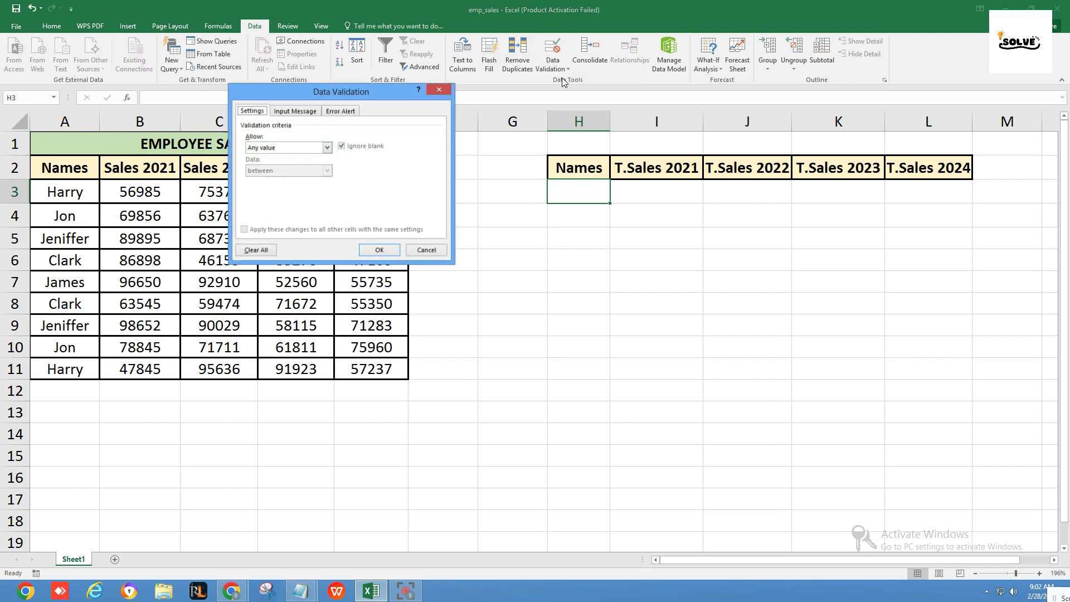
click(328, 148)
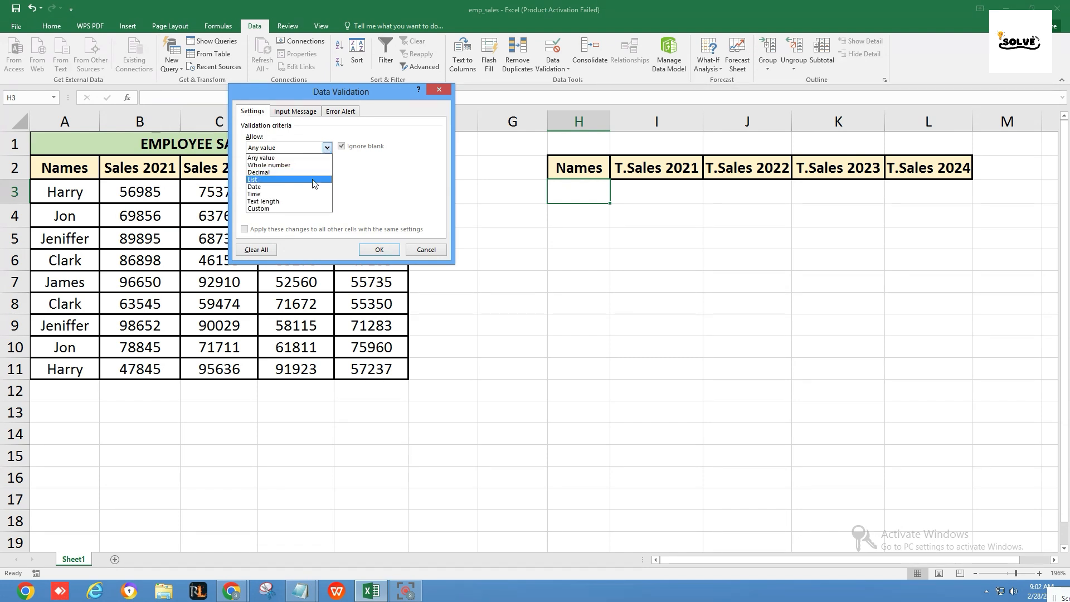
click(314, 179)
click(298, 192)
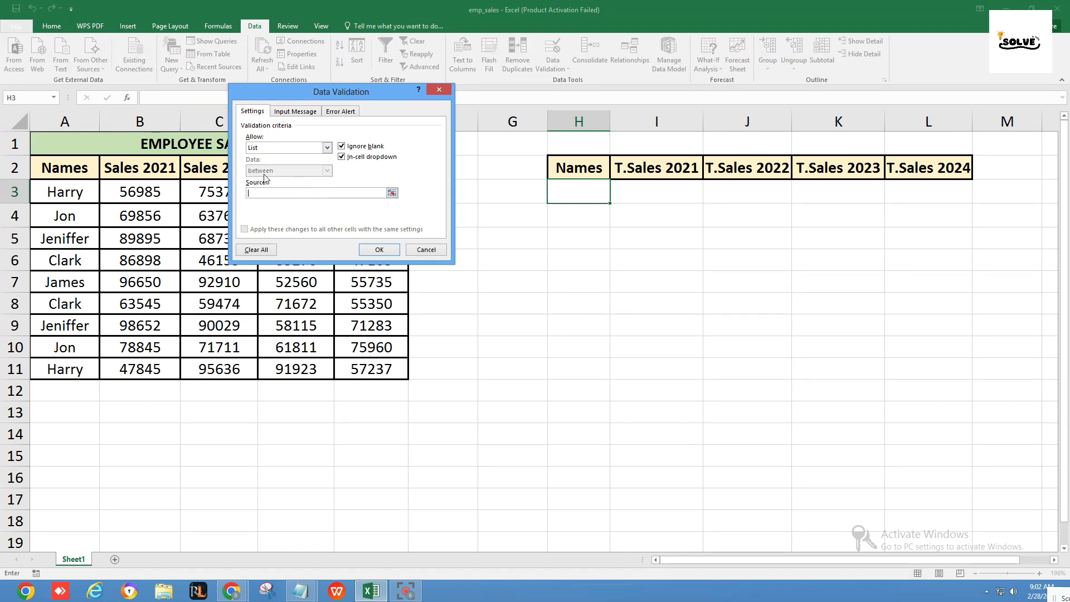
drag(42, 195, 62, 365)
click(373, 249)
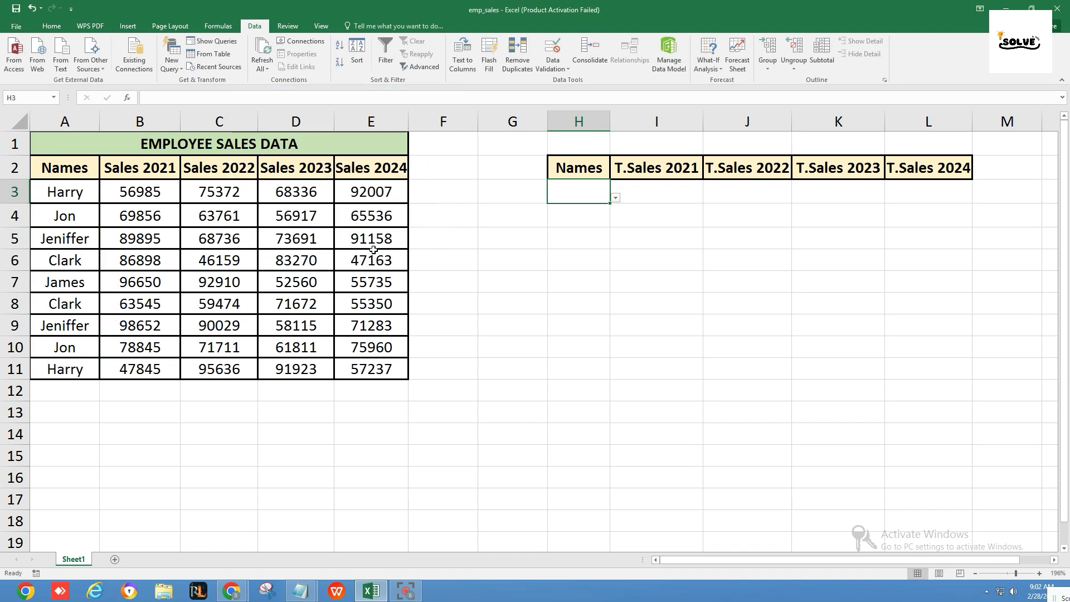
click(615, 197)
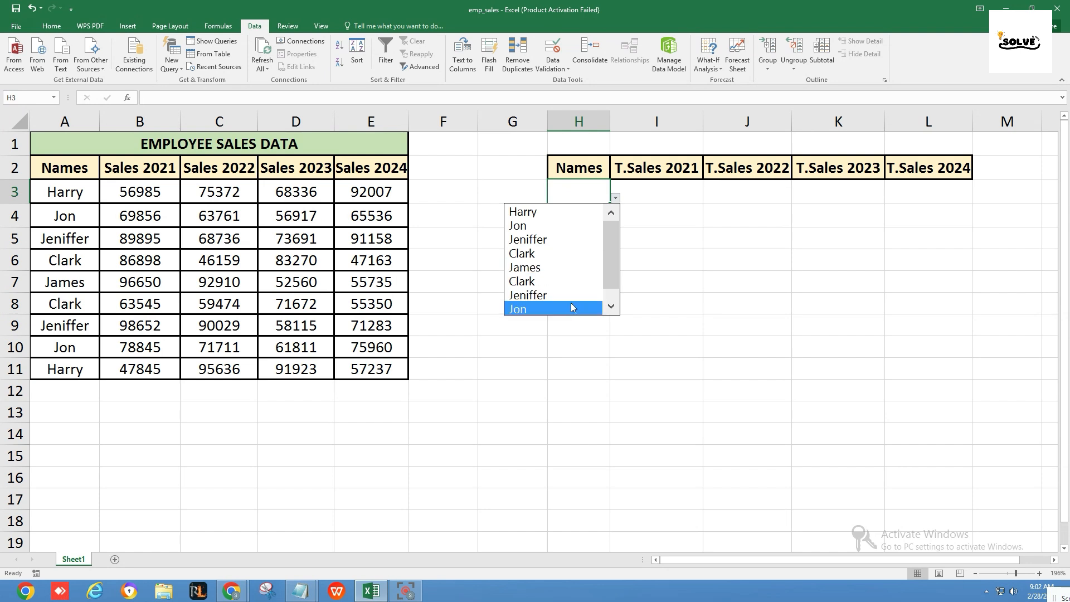
click(574, 253)
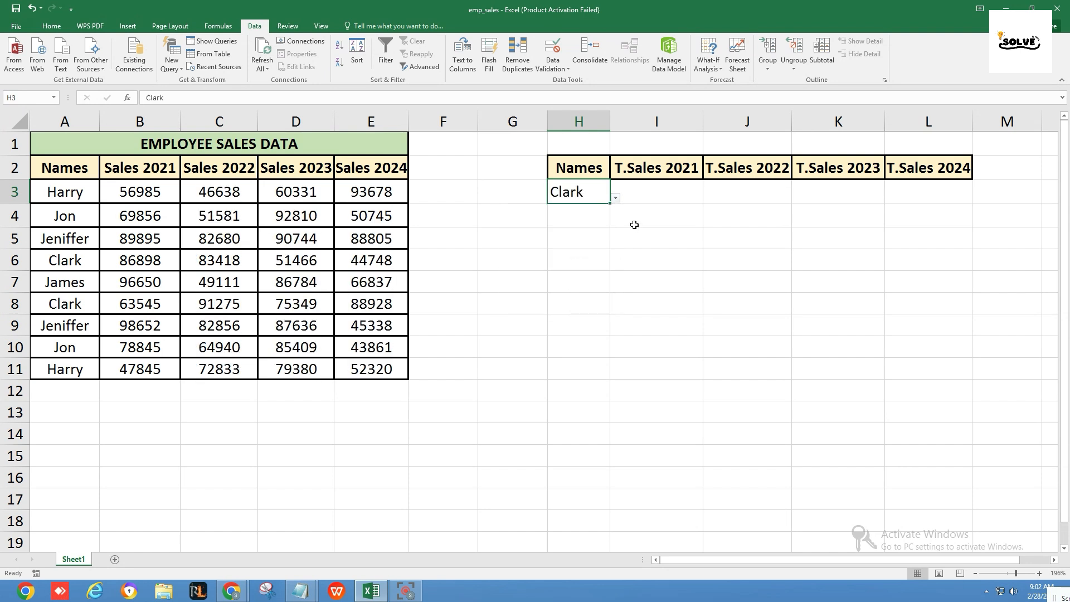
- Enter =SUMIF(A3:A11,H3,B3:B11) in I3 to total the chosen employee's 2021 sales
click(654, 193)
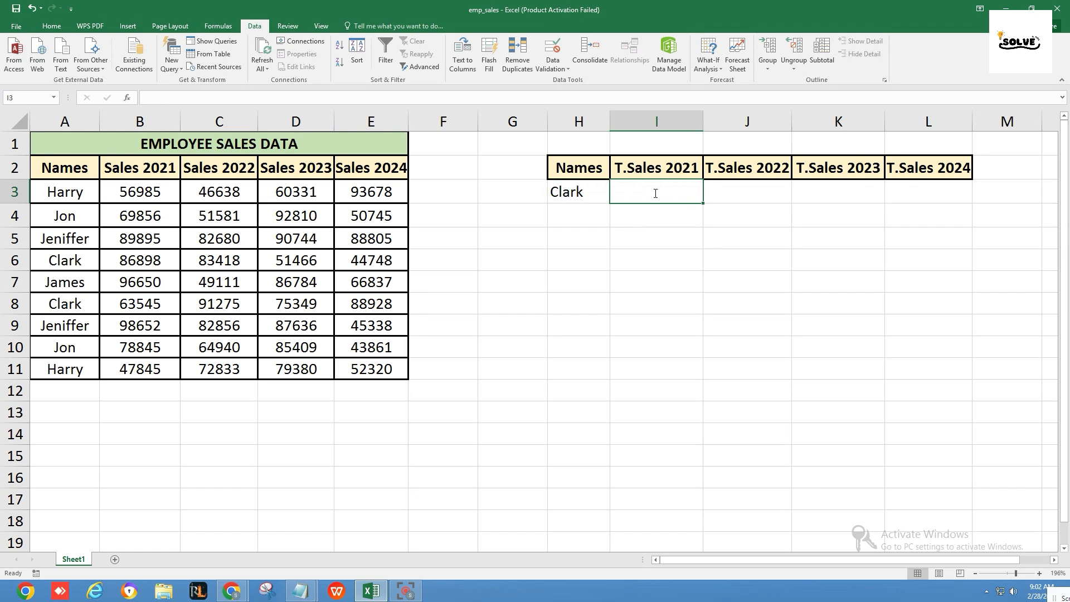
text(=)
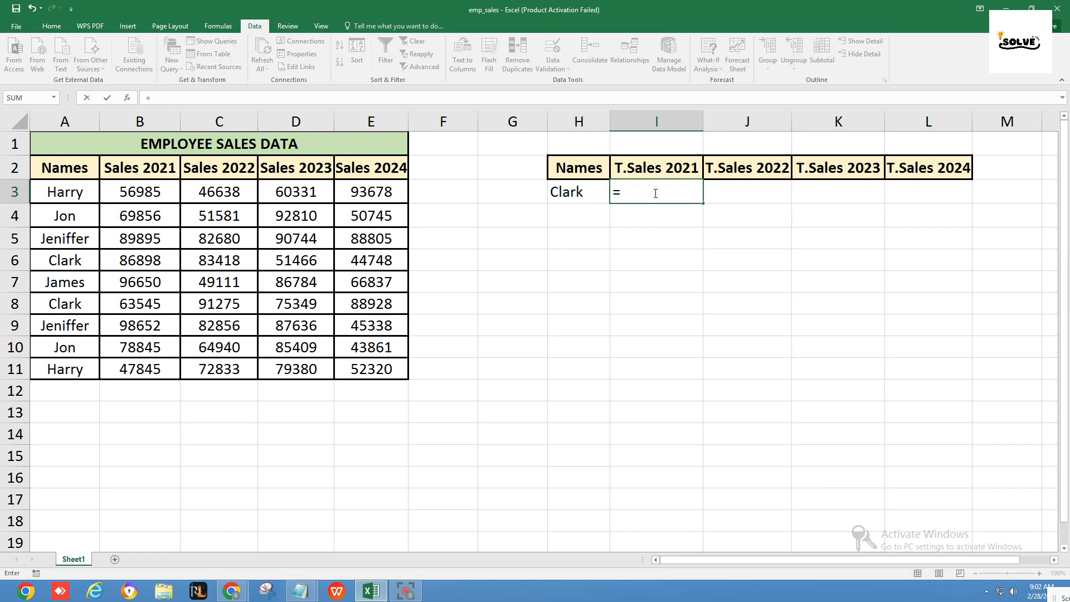
text(SUMIF)
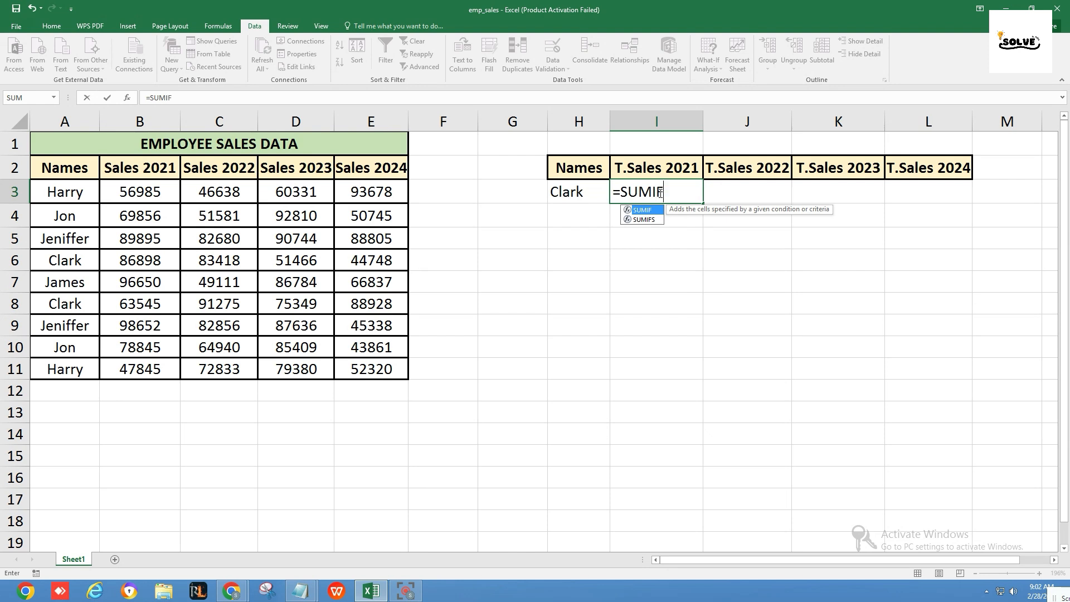
text(()
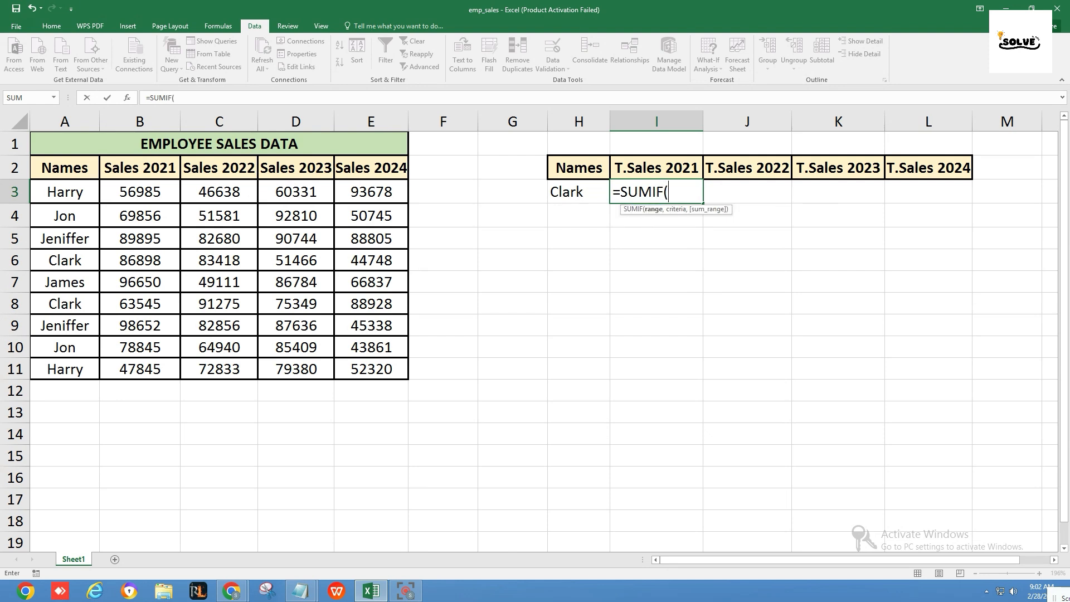
drag(70, 189, 70, 380)
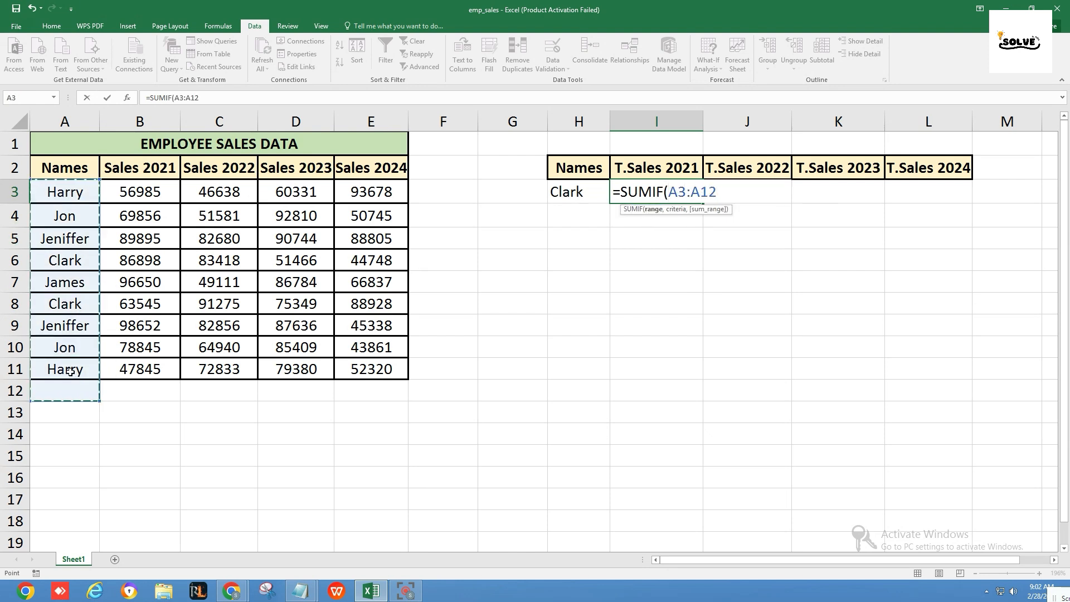
drag(62, 195, 78, 362)
text(,)
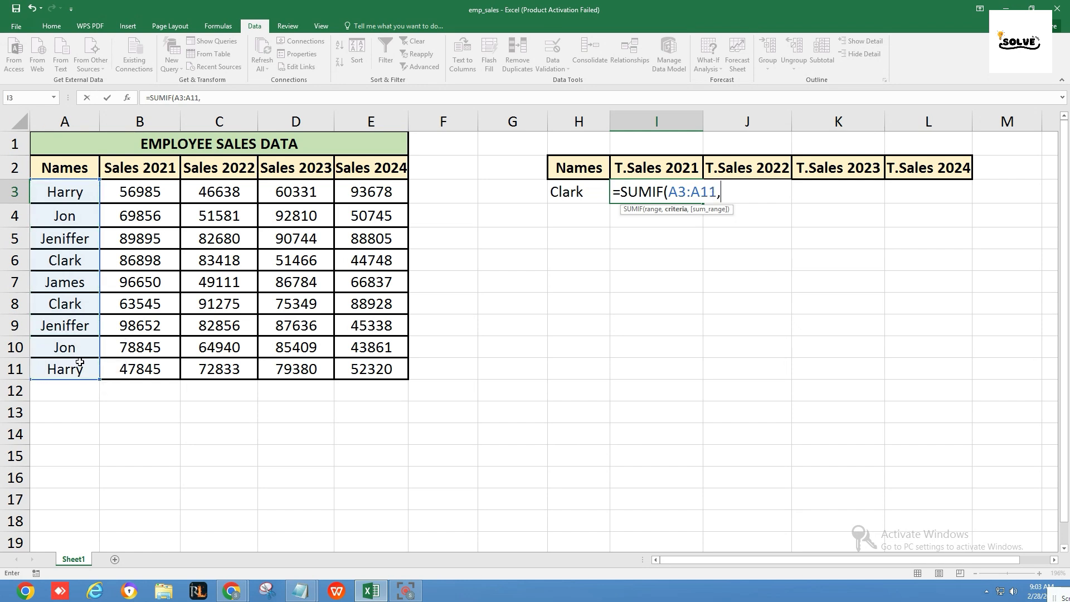
click(574, 194)
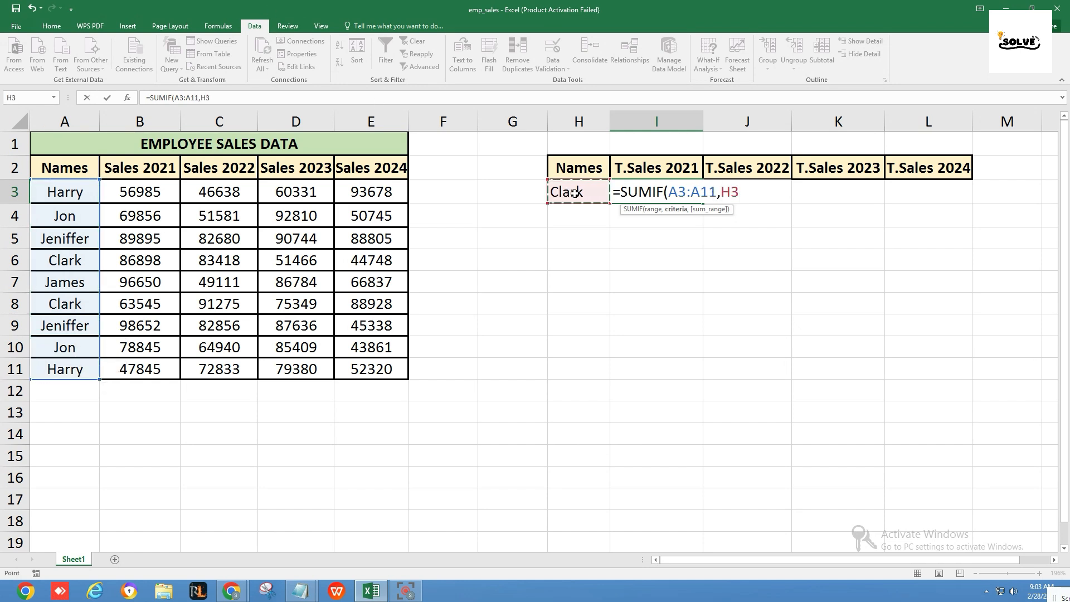
text(,)
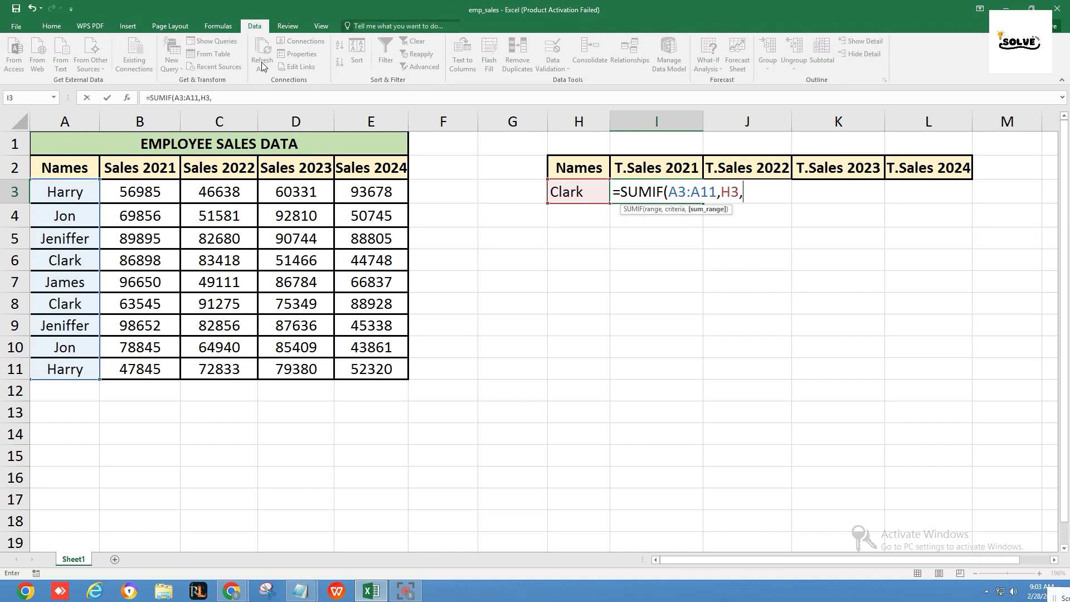
drag(157, 192, 152, 365)
text())
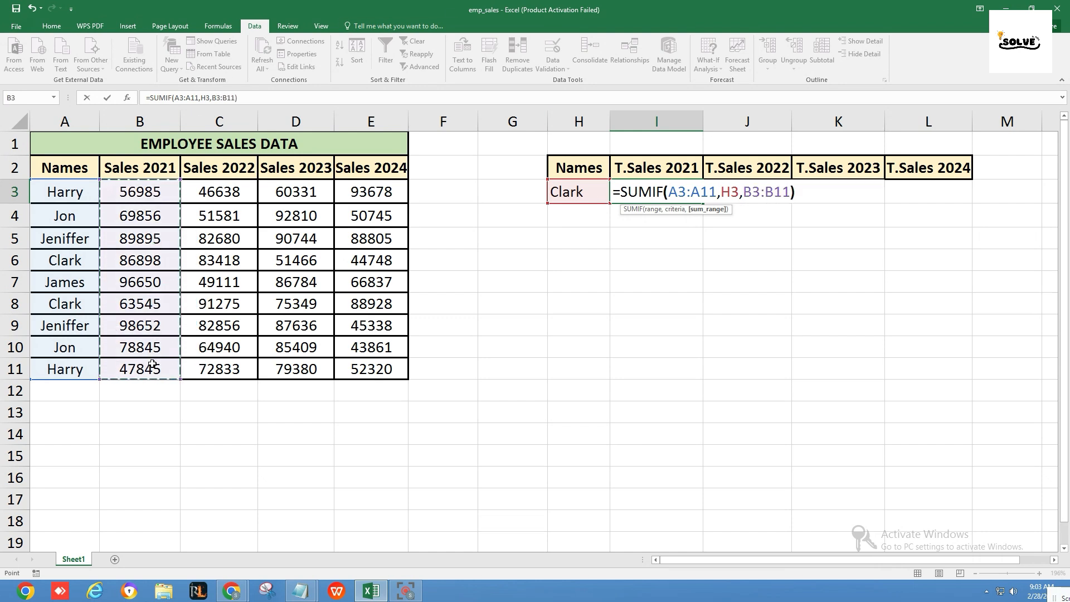
key(Return)
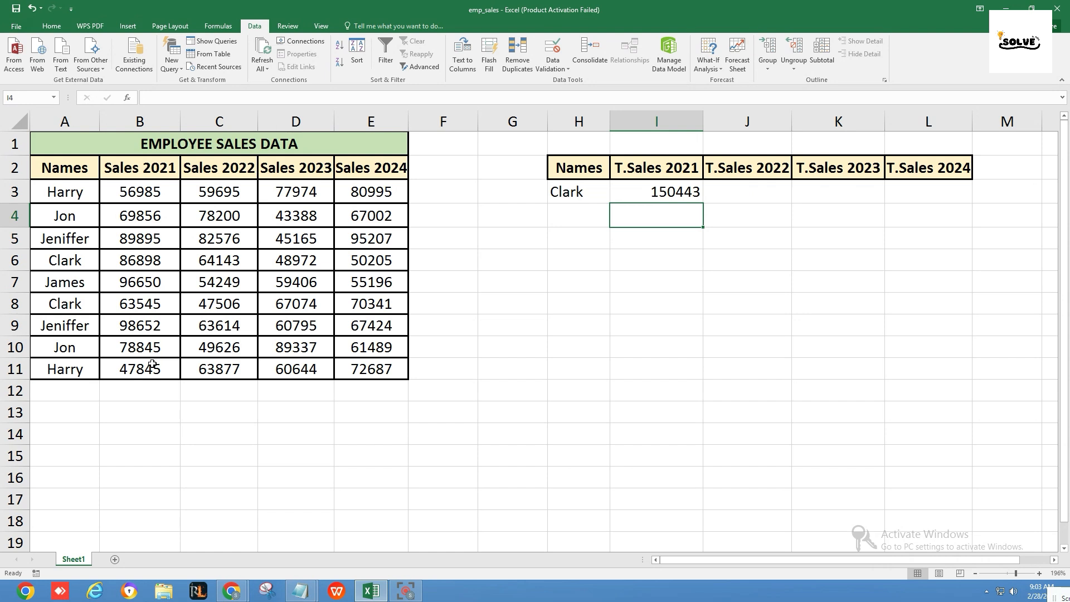
click(637, 195)
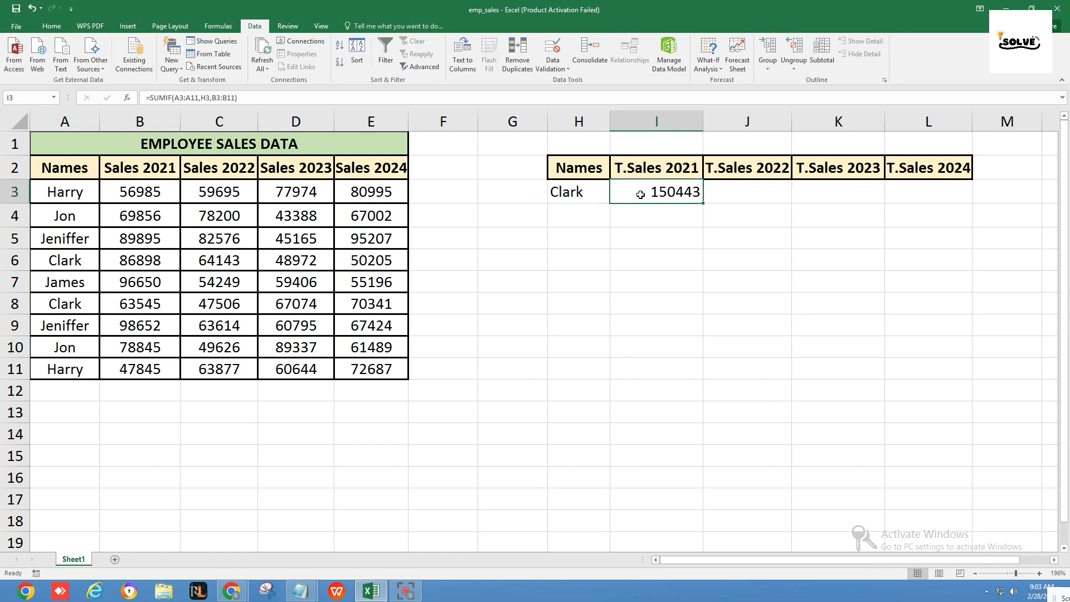
- Enter =SUMIF(A3:A11,H3,C3:C11) in J3 to total the chosen employee's 2022 sales
click(753, 191)
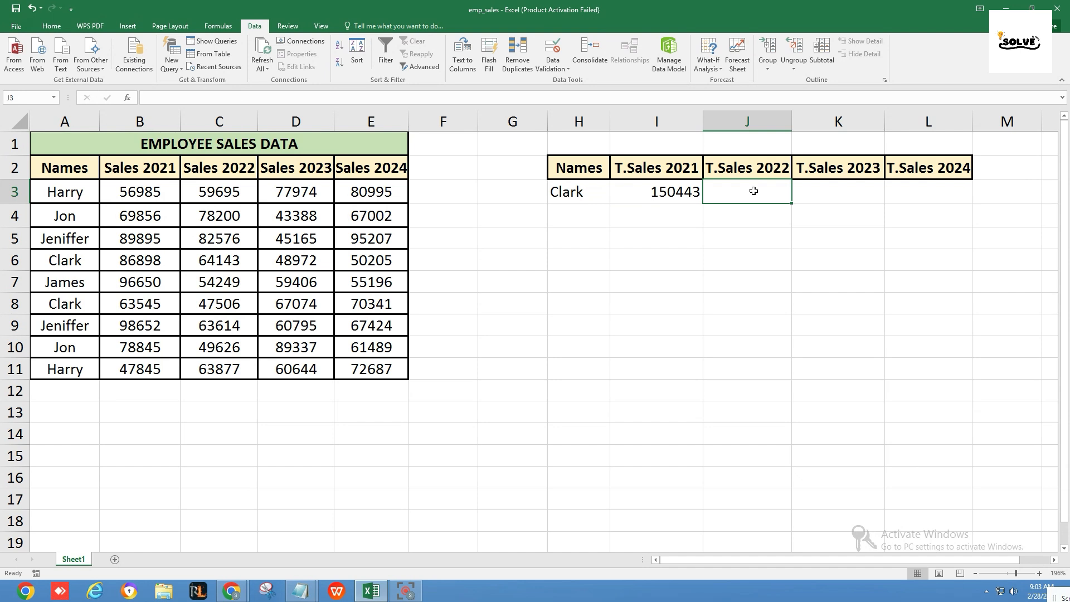
text(=)
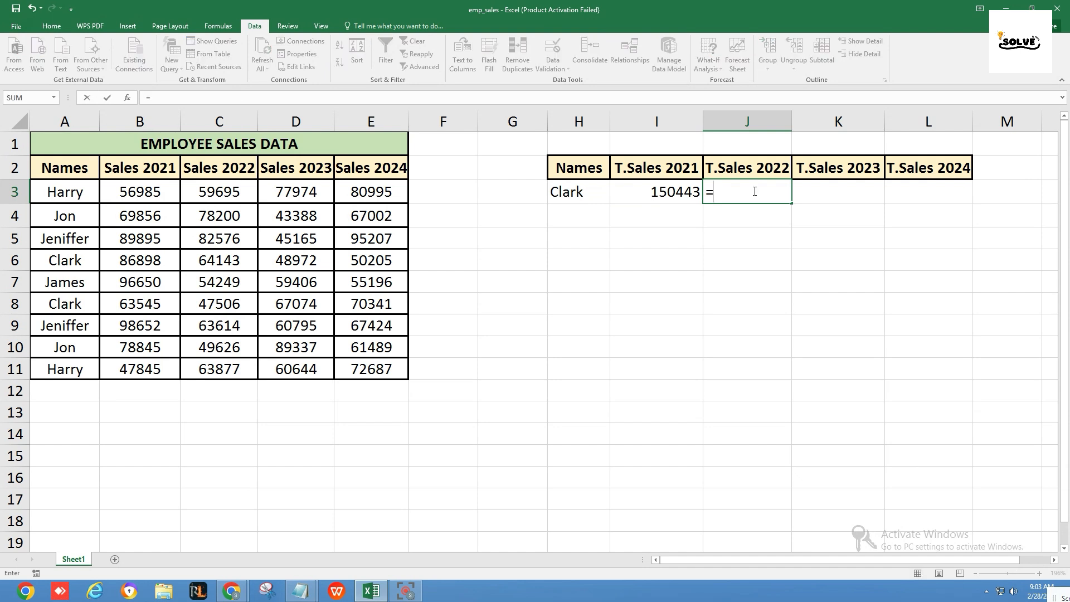
text(SUM)
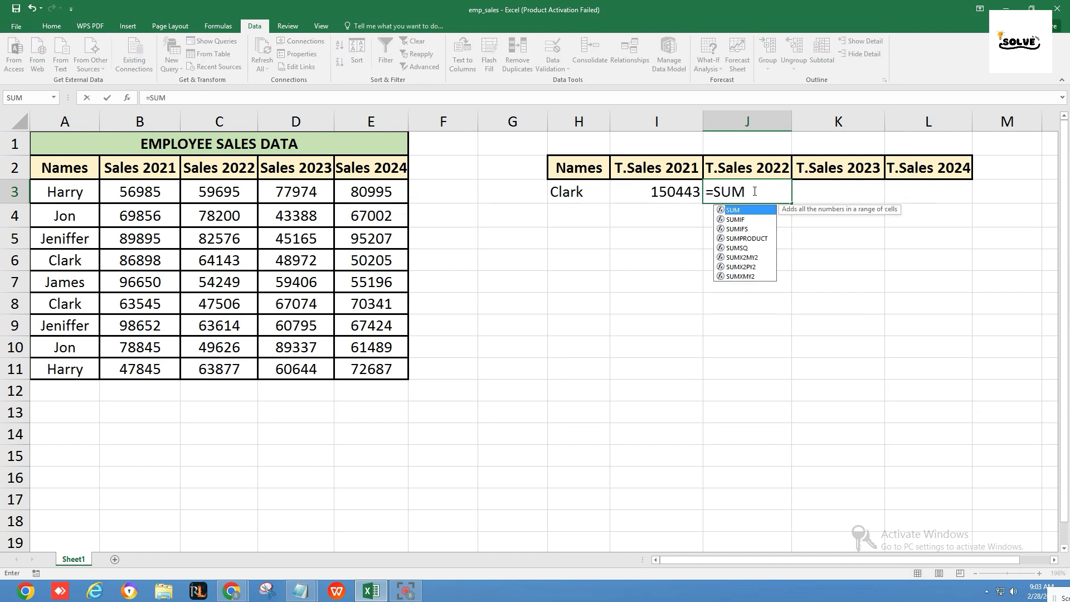
text(IF()
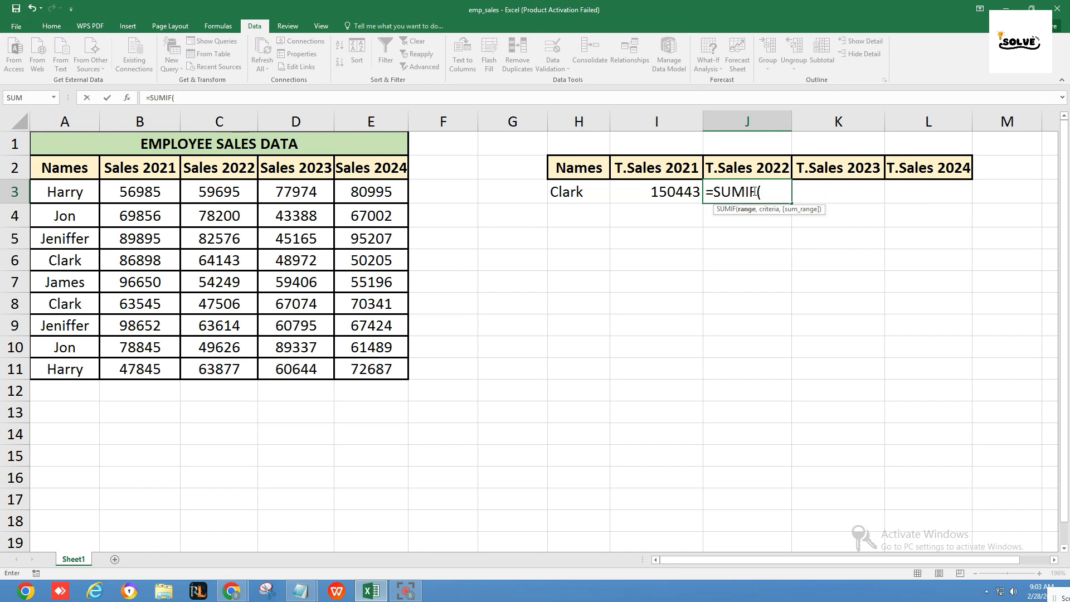
drag(82, 192, 69, 364)
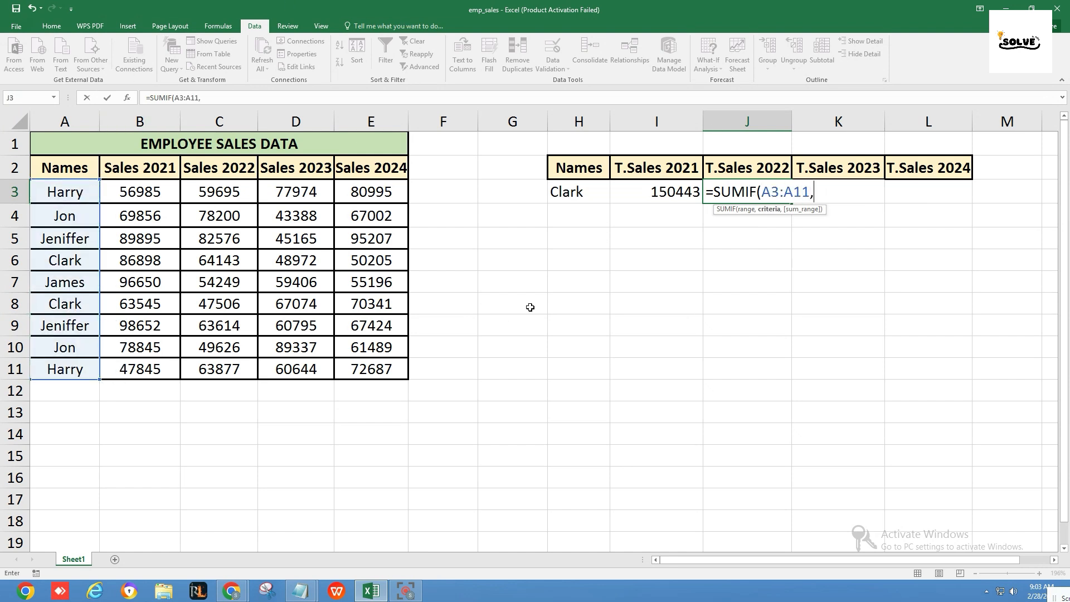
text(,)
click(582, 198)
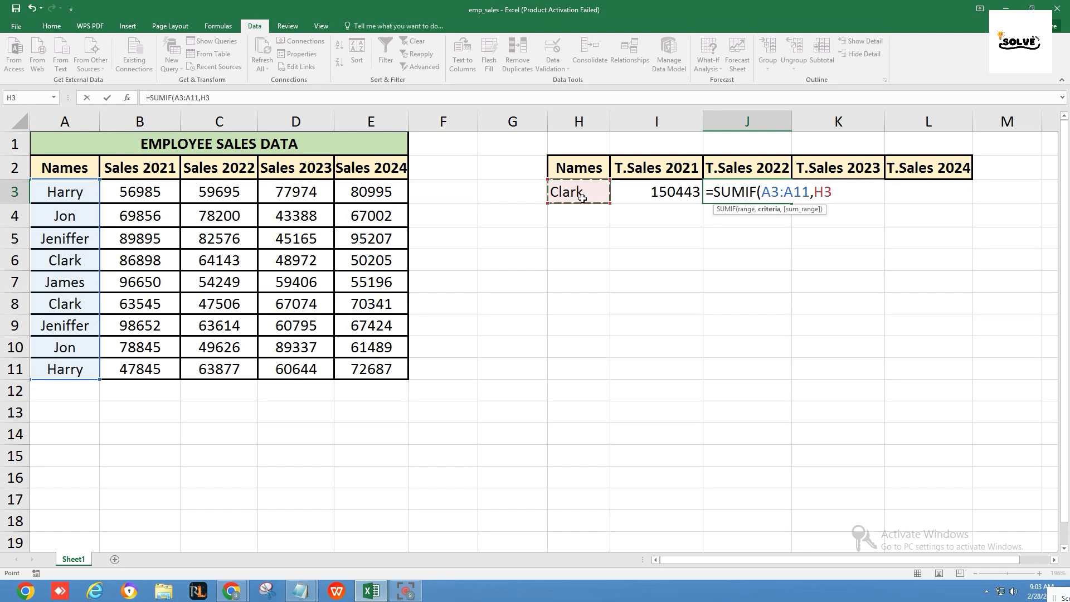
text(,)
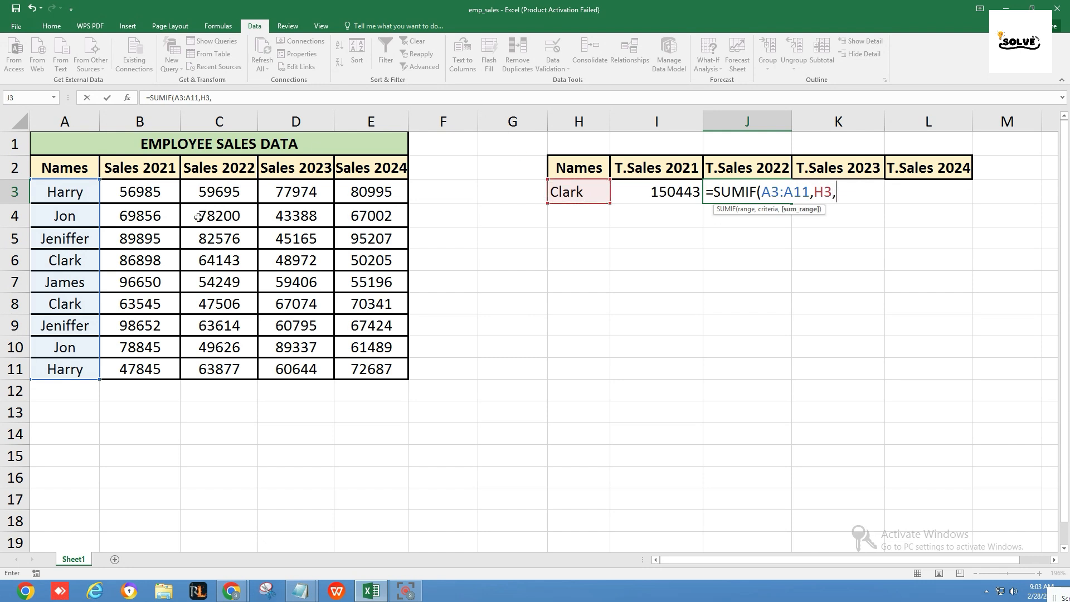
drag(218, 194, 231, 365)
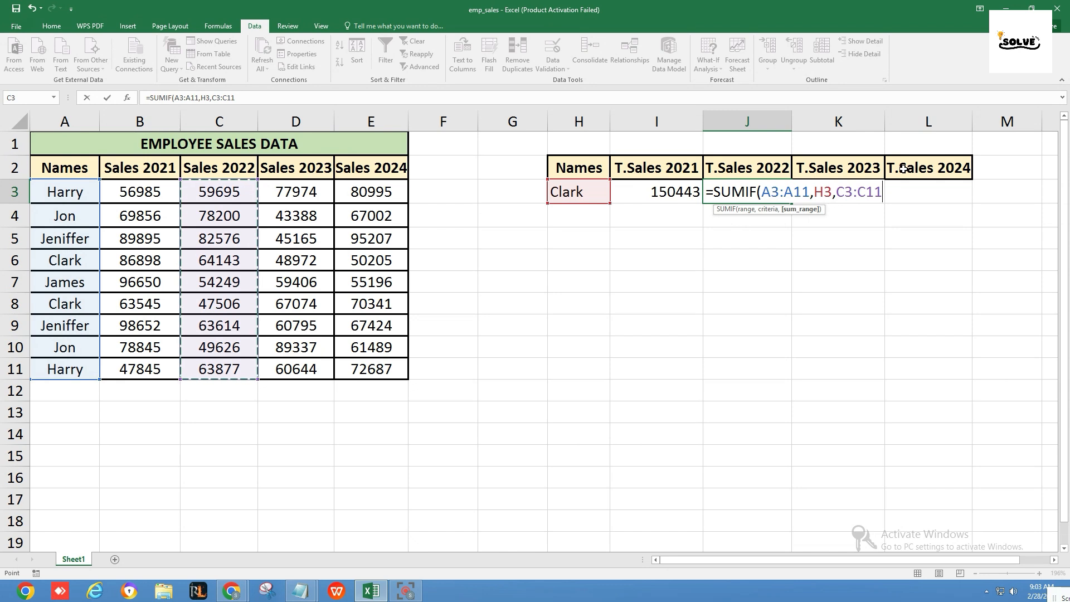
text())
key(Return)
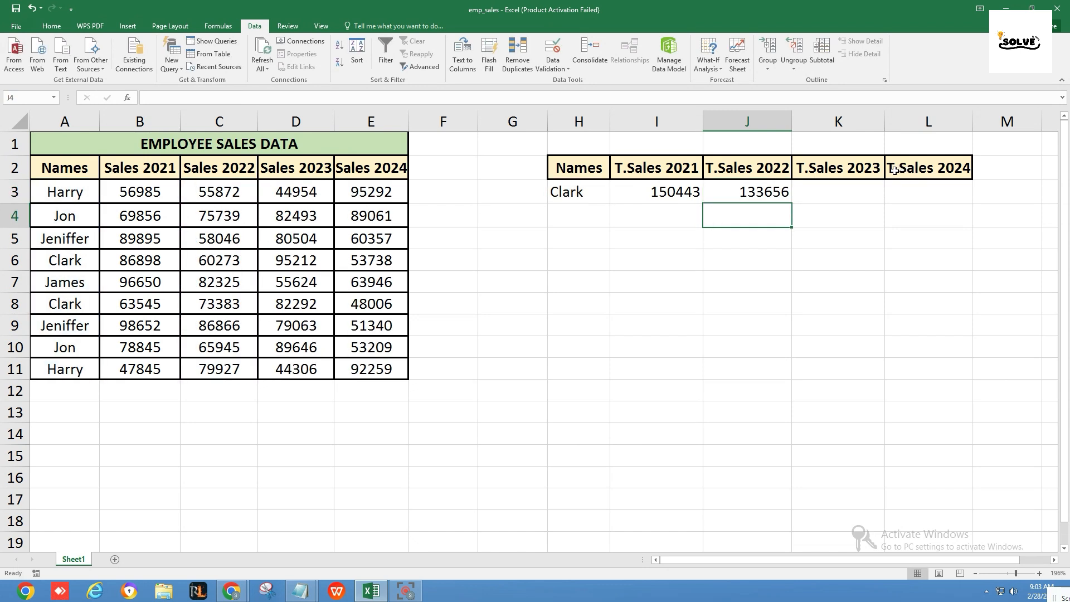
click(765, 190)
- Enter =SUMIF(A3:A11,H3,D3:D11) in K3 to total the chosen employee's 2023 sales
click(832, 187)
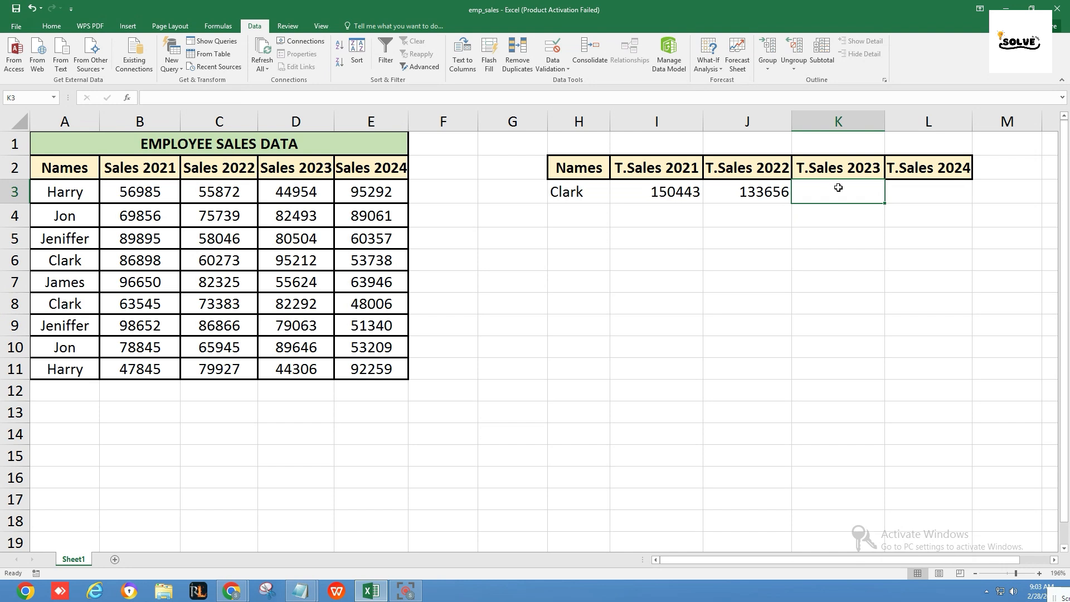
text(=SU)
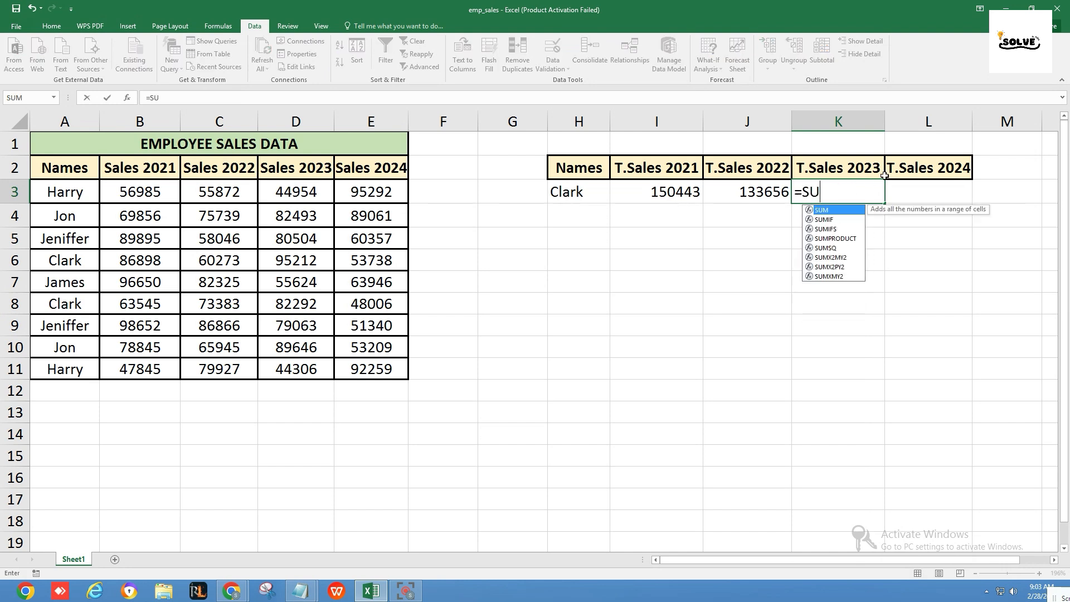
text(MIF()
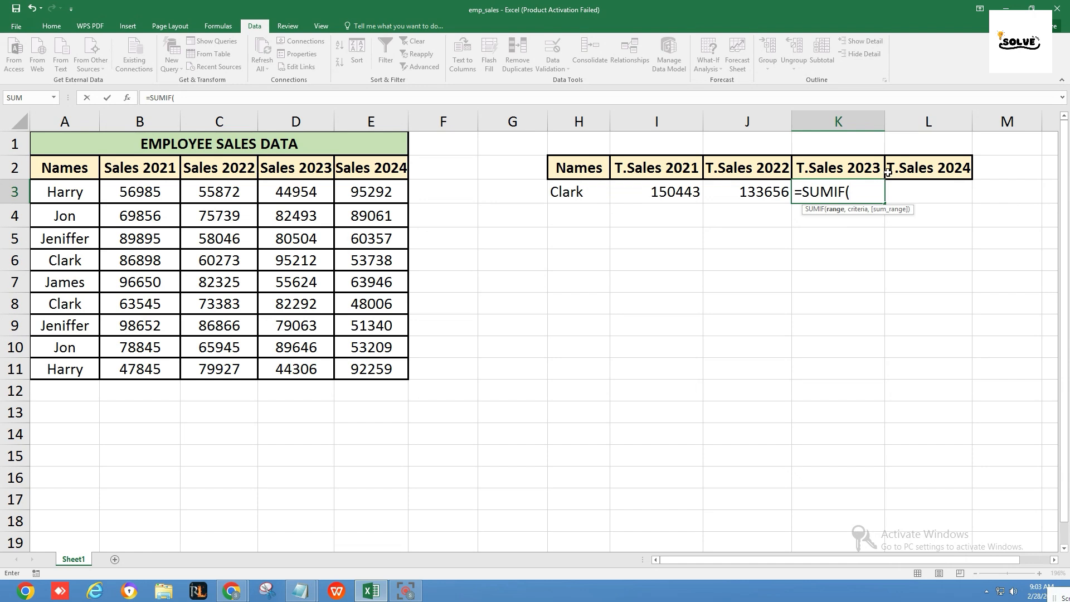
drag(64, 192, 65, 367)
text(,)
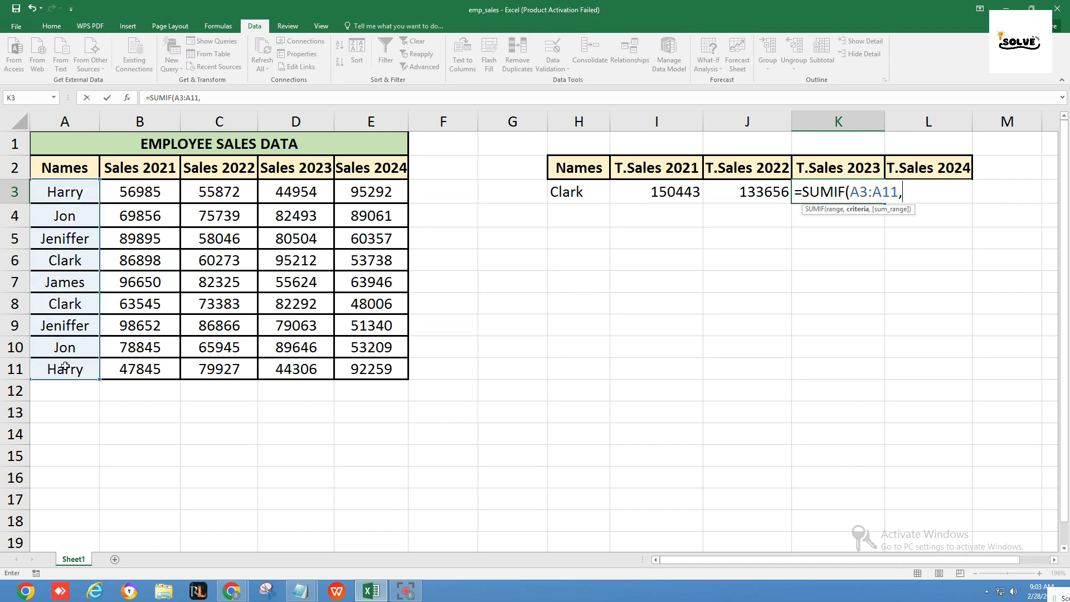
click(606, 195)
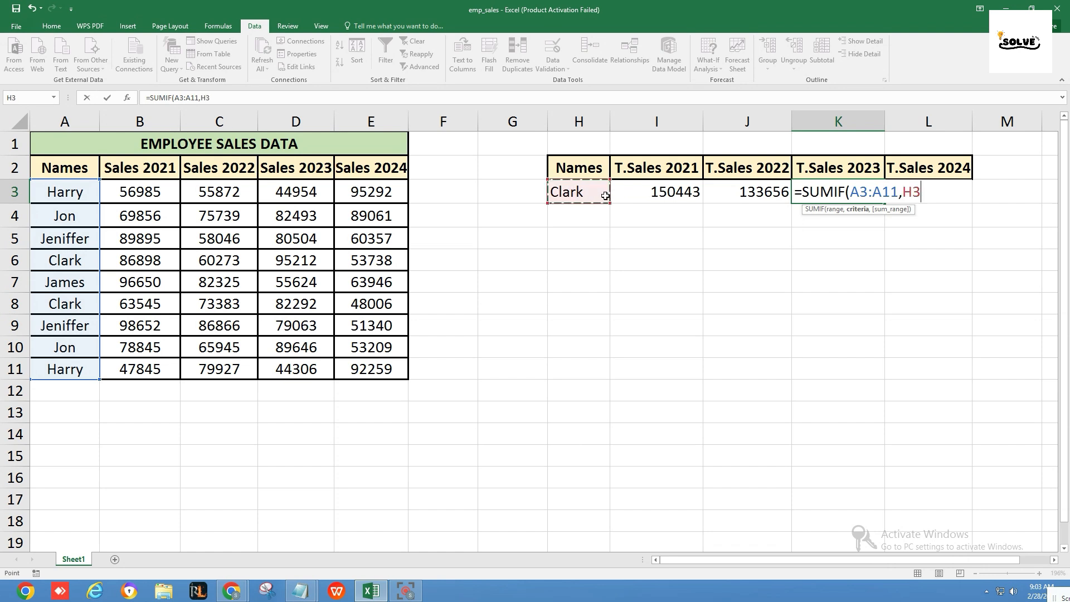
text(,)
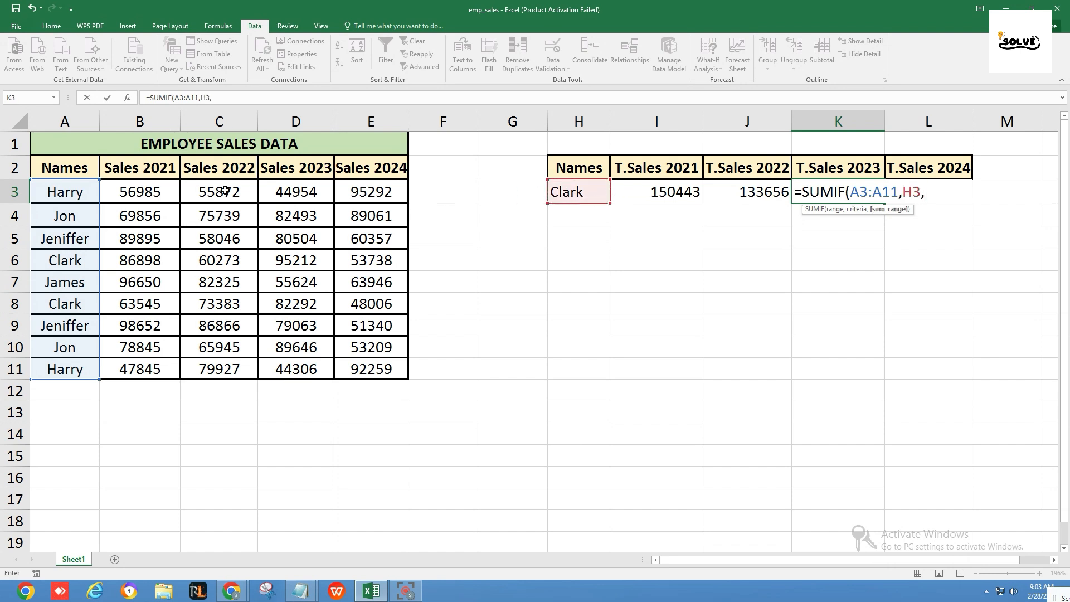
drag(289, 195, 306, 364)
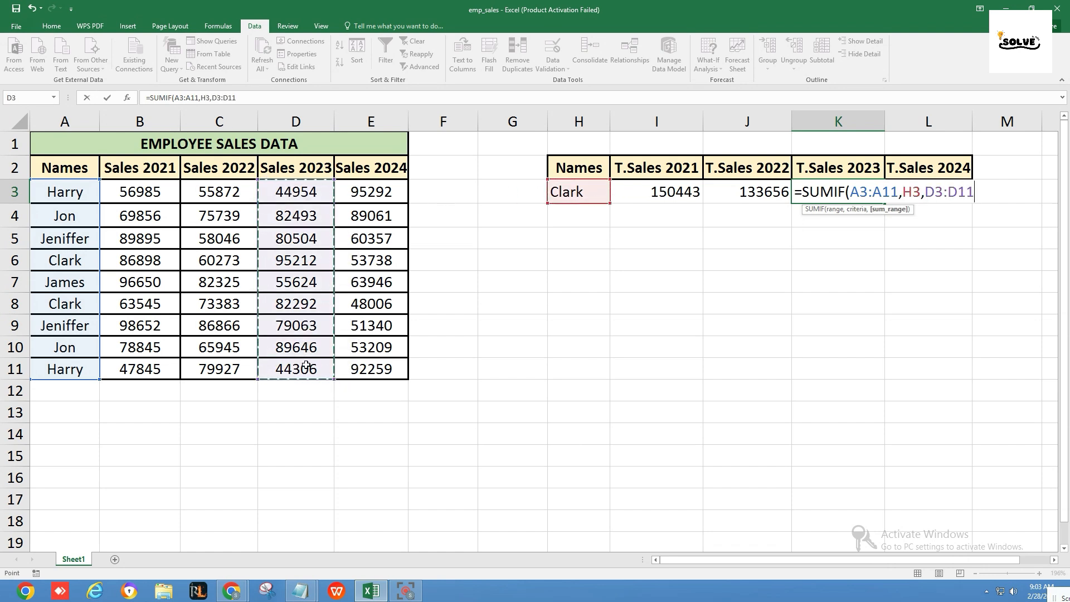
text())
key(Return)
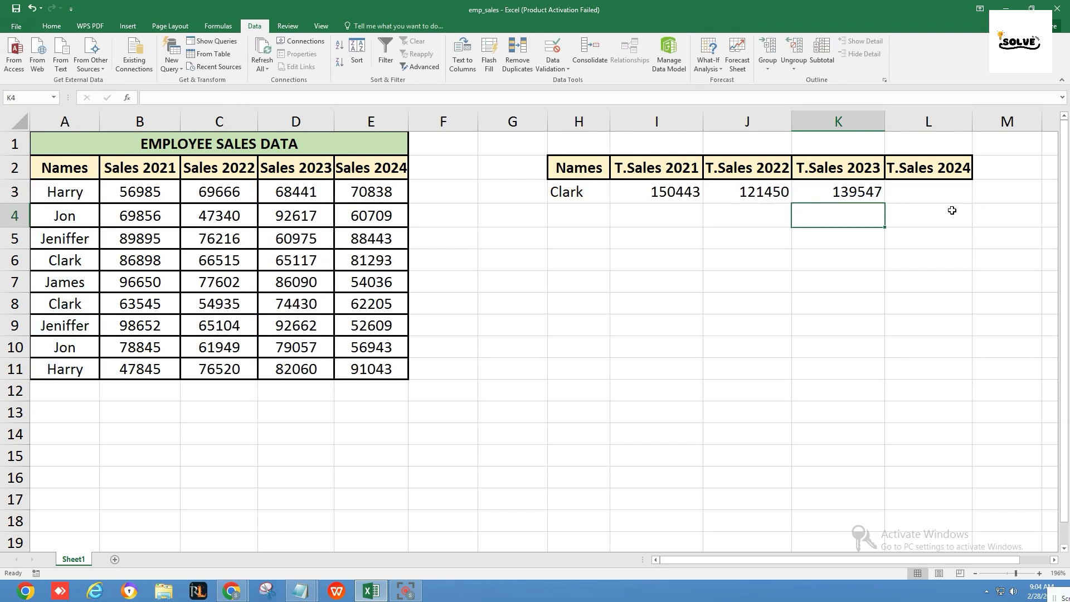
- Enter =SUMIF(A3:A11,H3,E3:E11) in L3 to total the chosen employee's 2024 sales
click(934, 191)
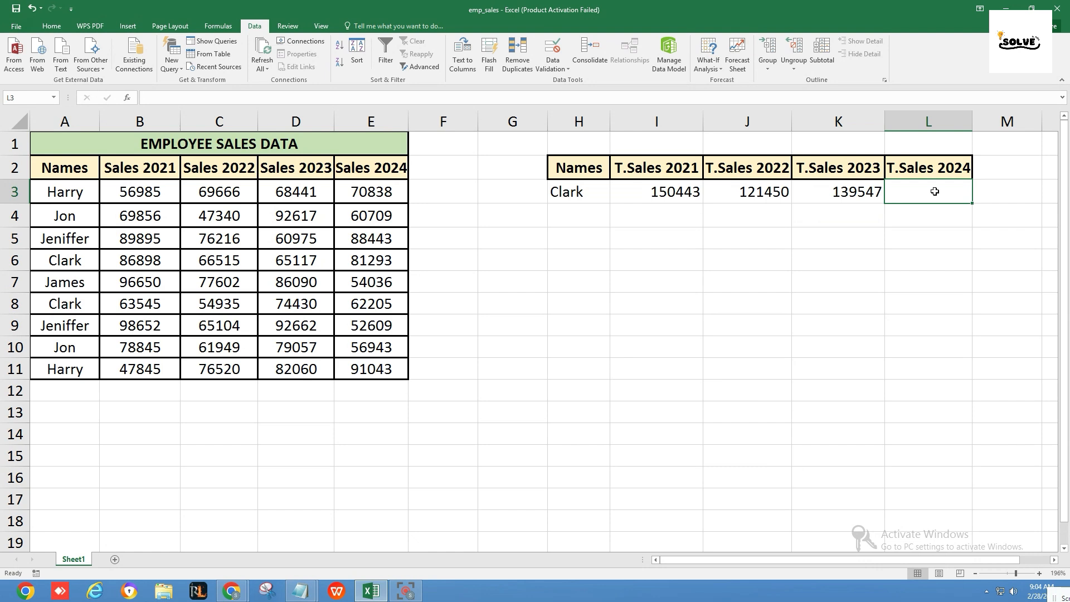
text(=SUMIF)
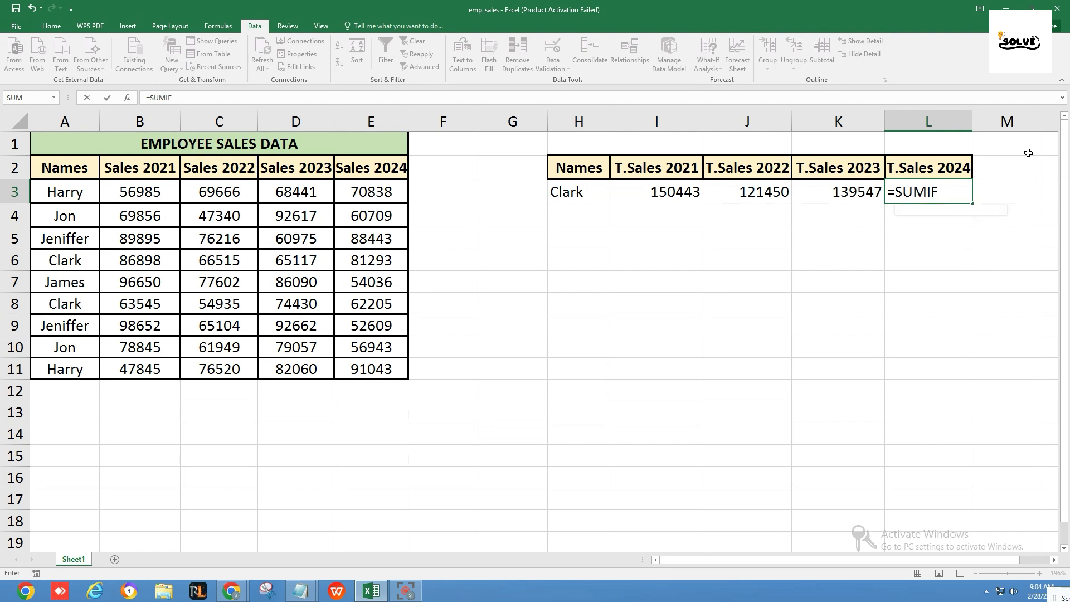
text(()
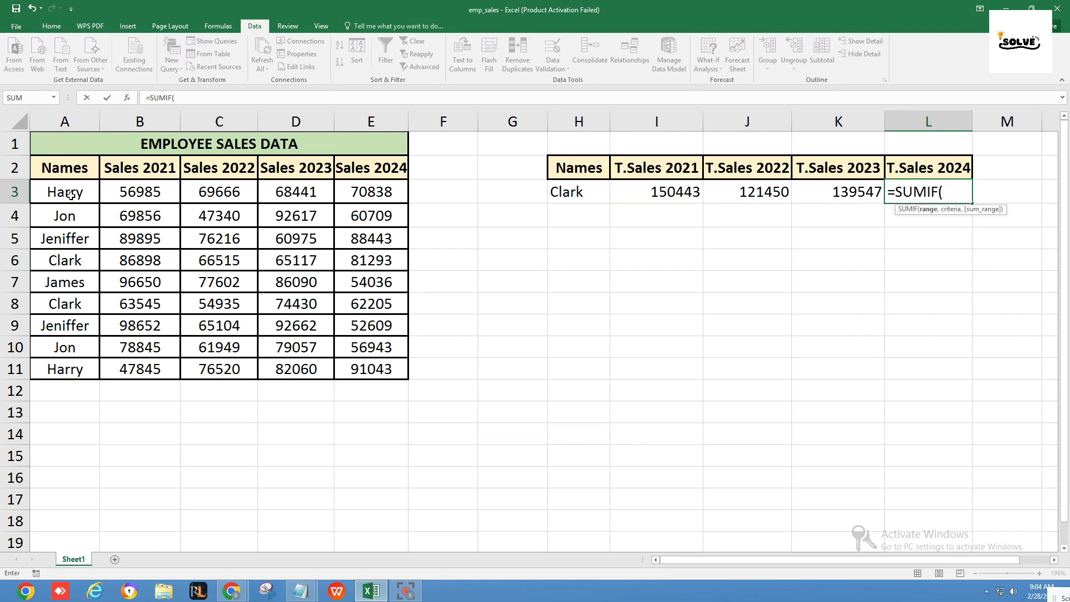
drag(70, 195, 85, 369)
text(,)
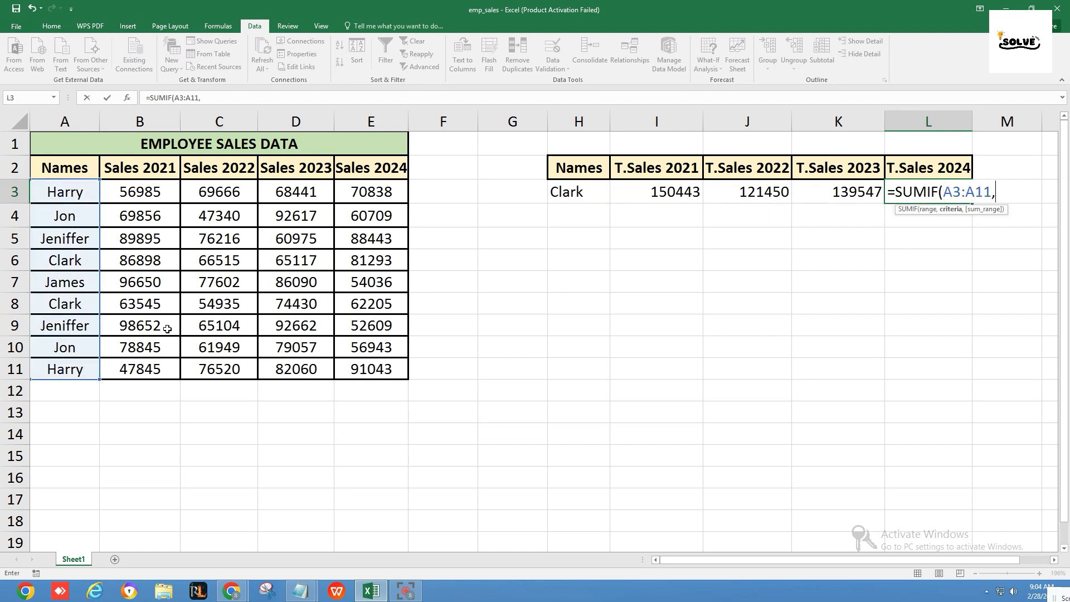
click(588, 196)
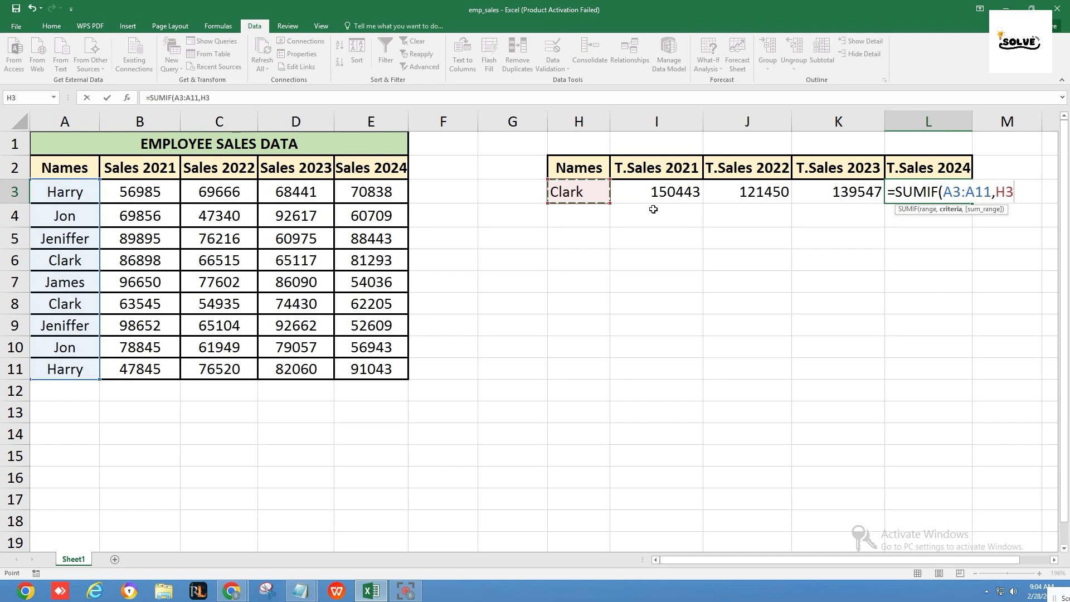
text(,)
drag(375, 193, 392, 369)
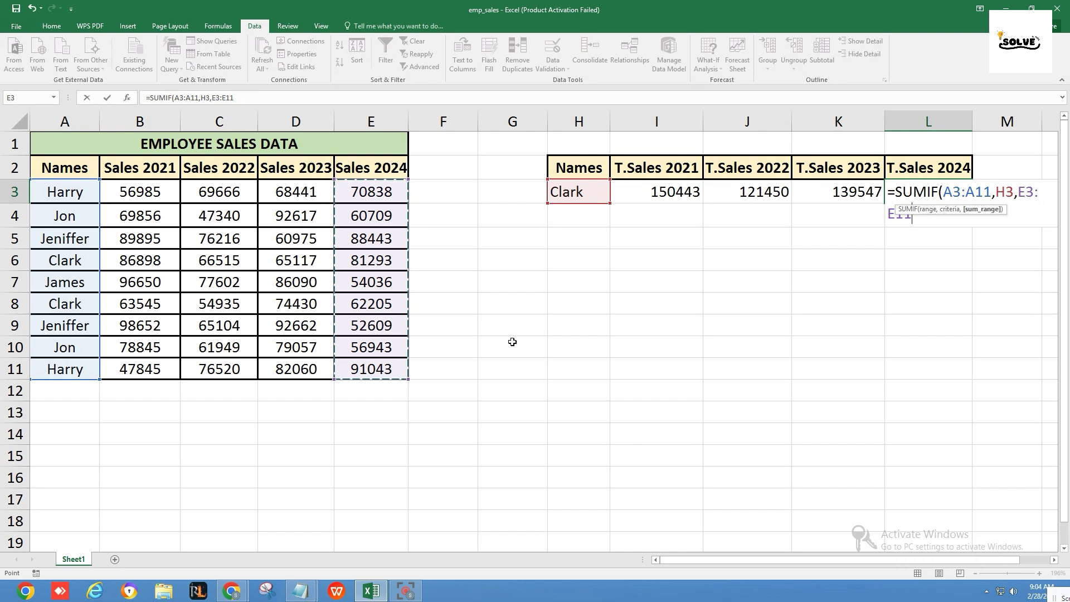
key(Return)
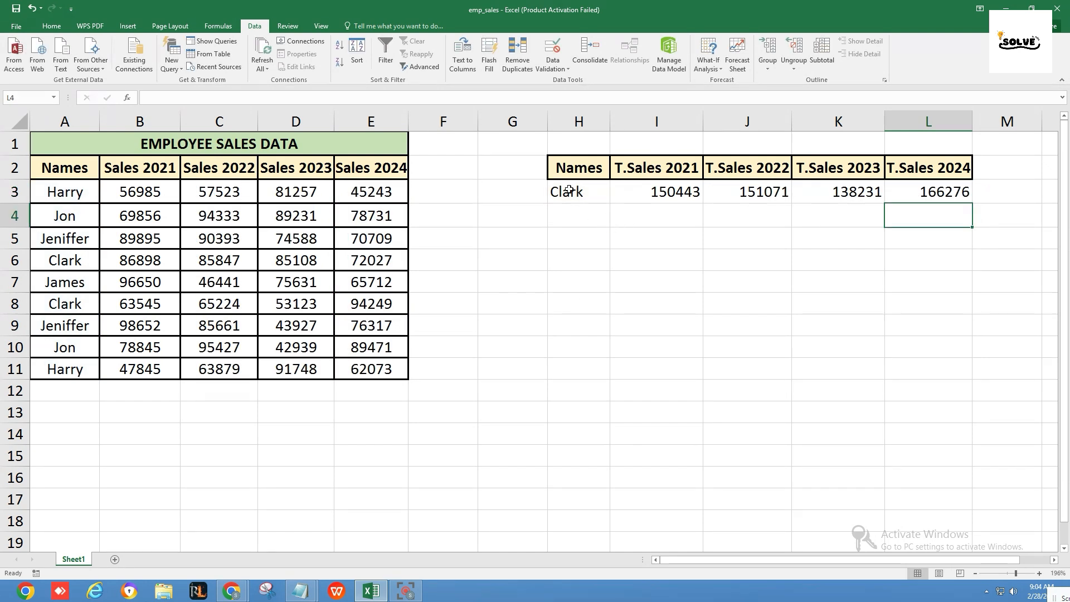
- Centre the contents of the summary row H3:L3 horizontally
click(735, 211)
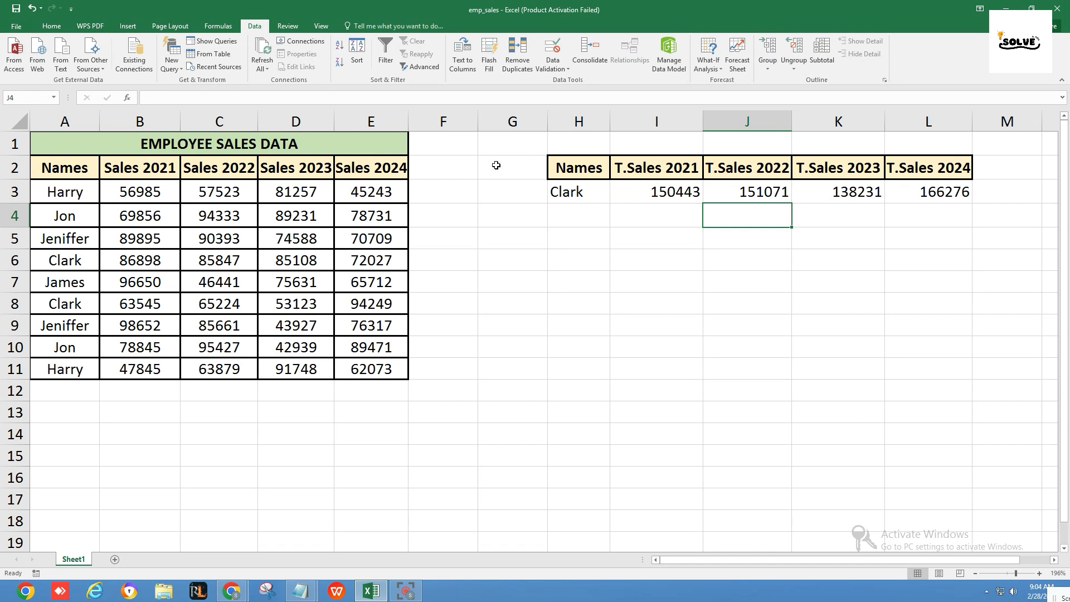
drag(575, 191, 754, 191)
drag(755, 191, 916, 196)
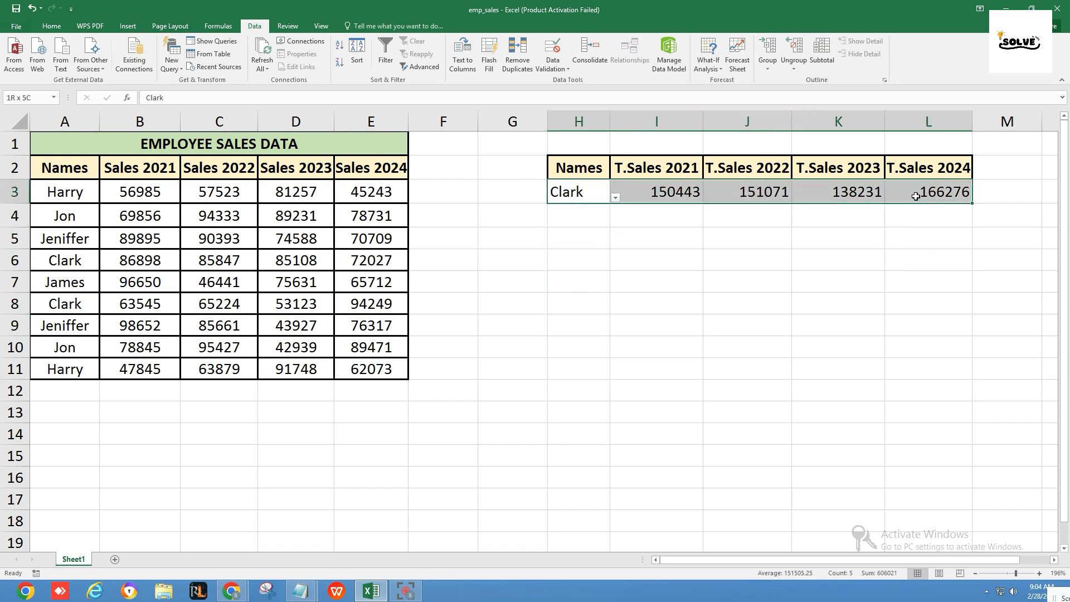
click(49, 25)
click(224, 63)
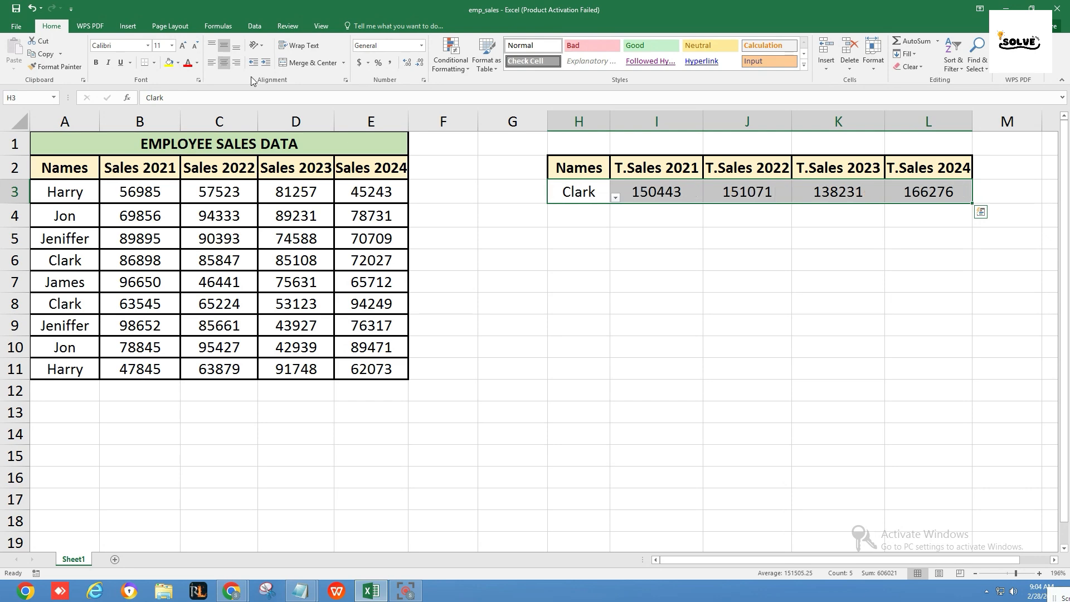
click(618, 427)
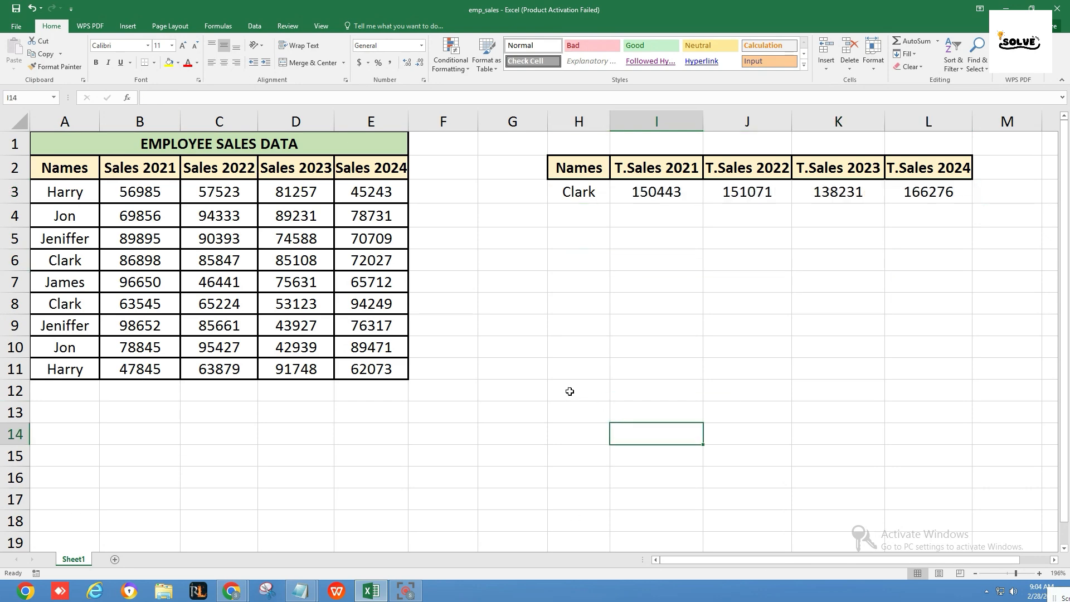
- Set thick outline and inner vertical borders for the summary row H3:L3 in the cell format settings
drag(580, 194, 947, 192)
click(154, 63)
click(184, 346)
click(351, 102)
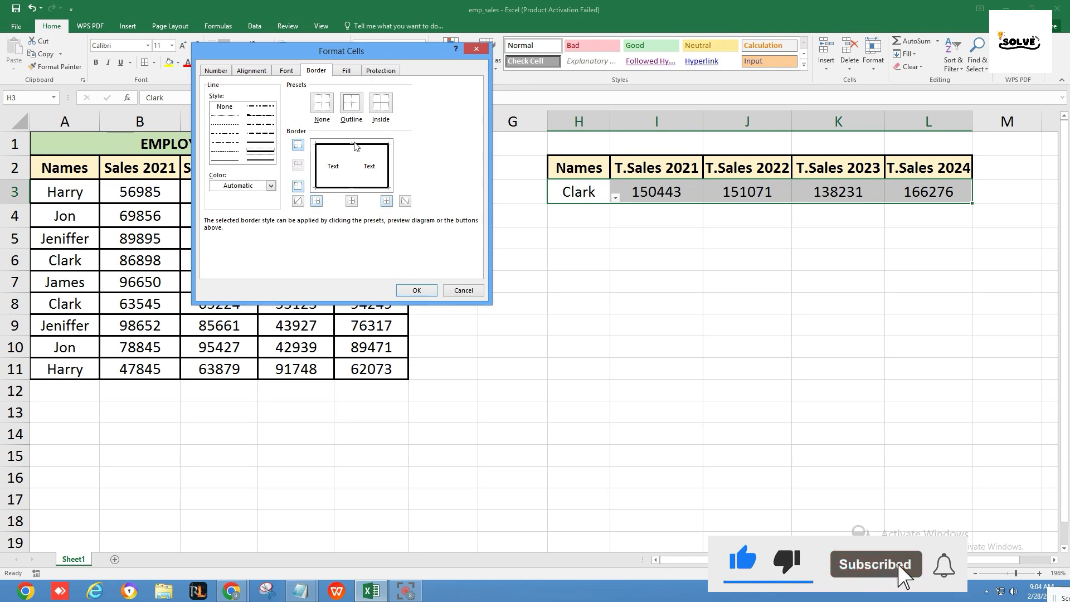
click(351, 201)
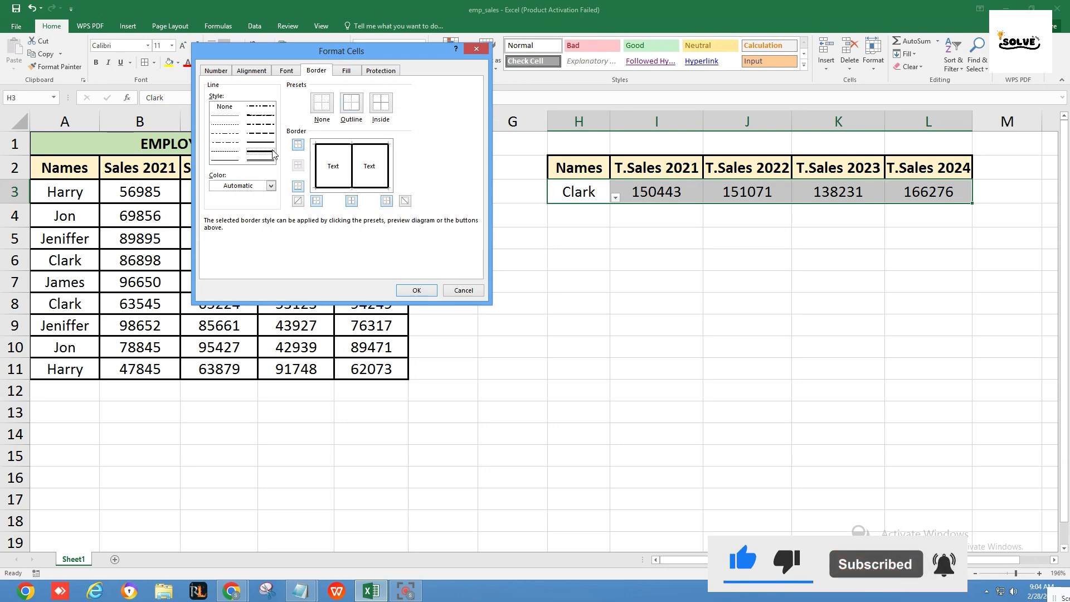